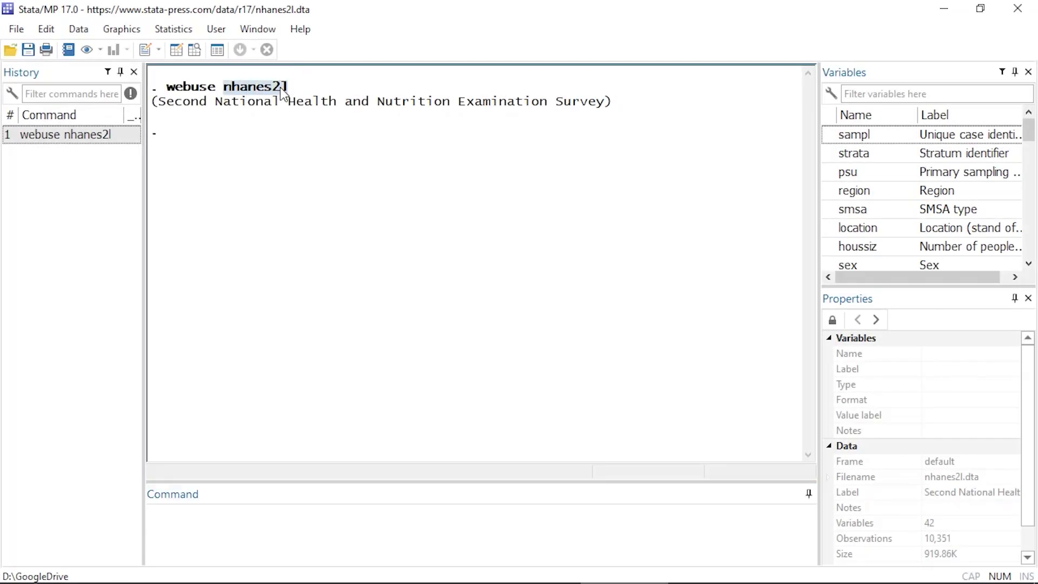
Open the Tables of frequencies, summaries, and command results dialog from the Statistics menu
{"action": "left_click_drag", "start_coordinate": [167, 88], "coordinate": [291, 88]}
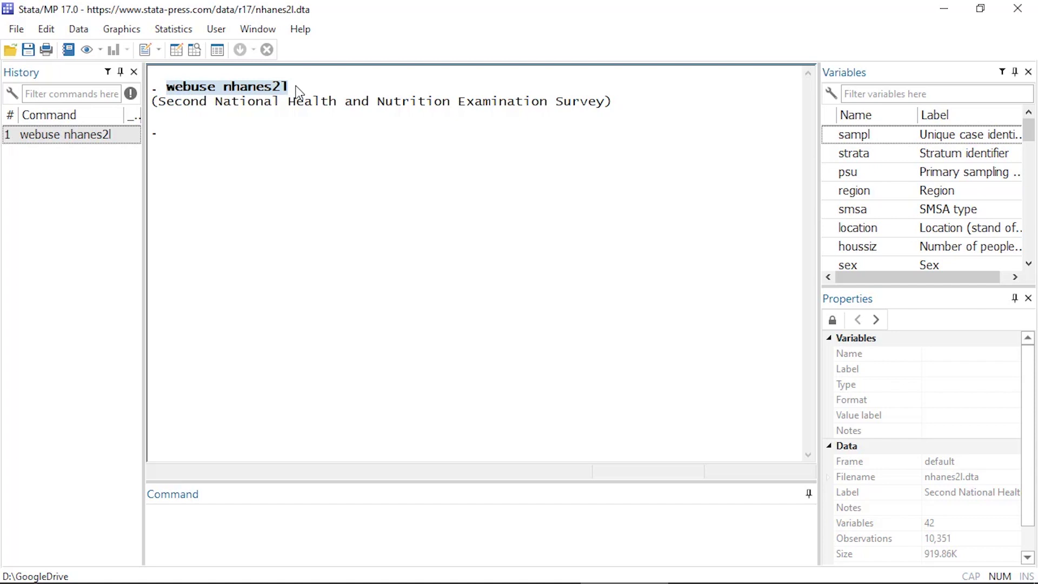
{"action": "left_click", "coordinate": [297, 91]}
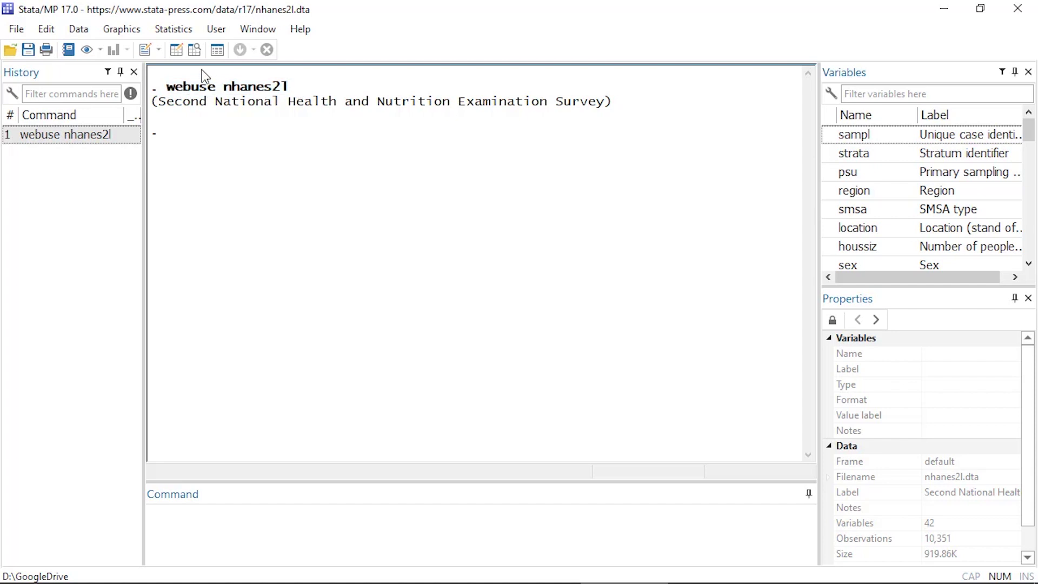
{"action": "left_click", "coordinate": [156, 33]}
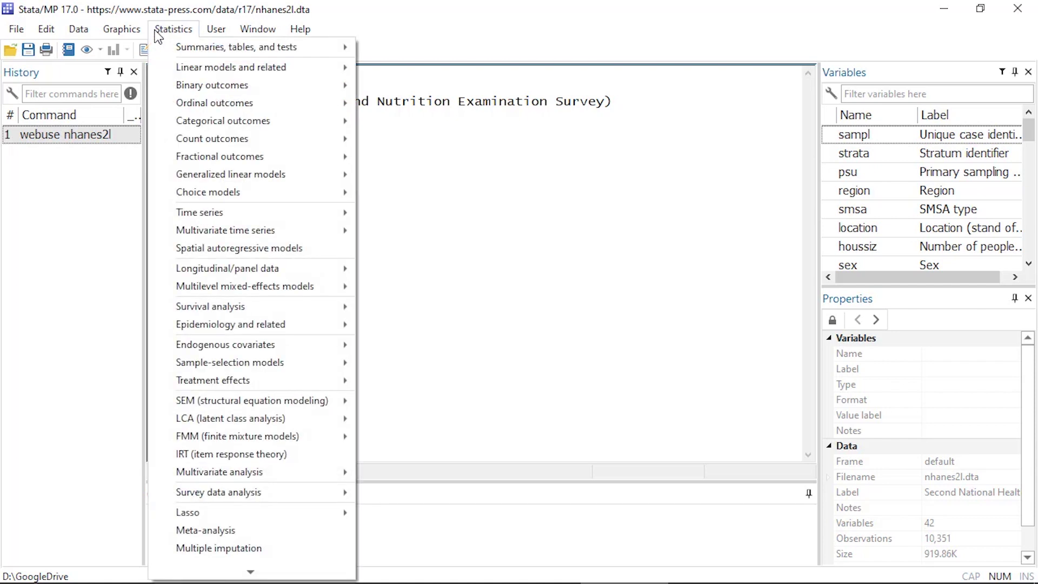
{"action": "mouse_move", "coordinate": [161, 50]}
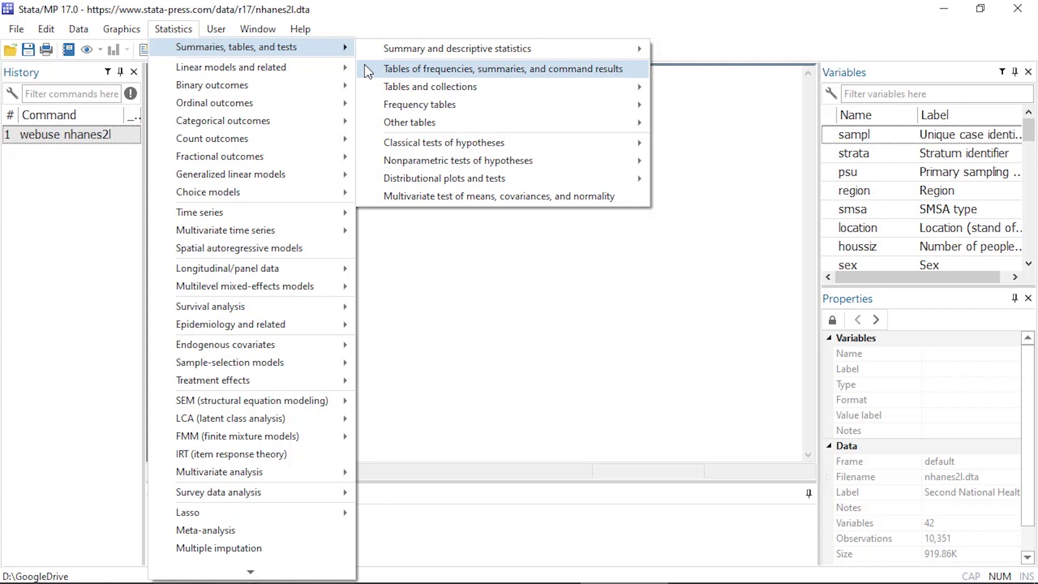
{"action": "left_click", "coordinate": [586, 71]}
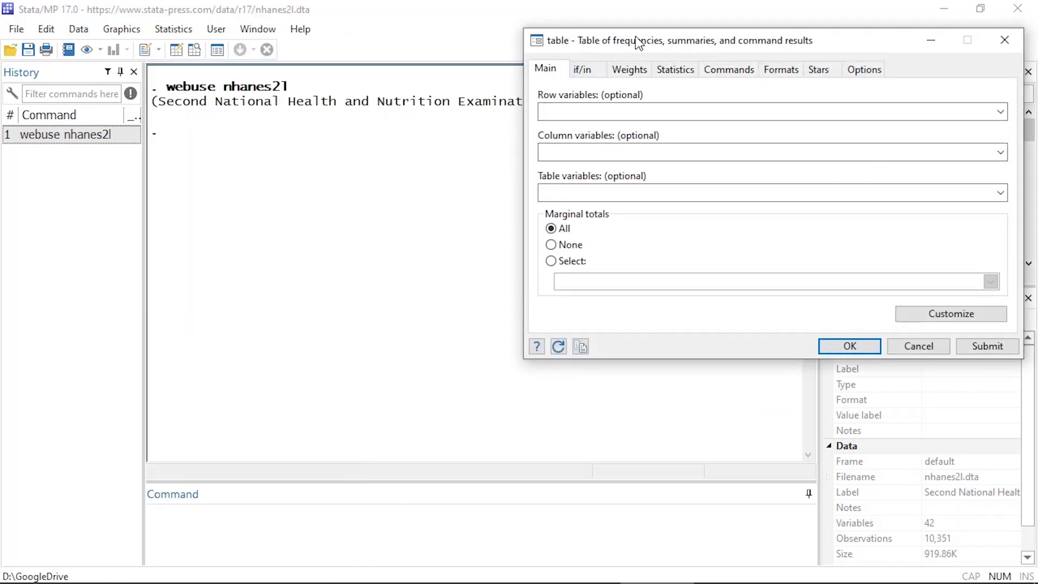
Set the table's column variable to command
{"action": "left_click_drag", "start_coordinate": [639, 43], "coordinate": [643, 36]}
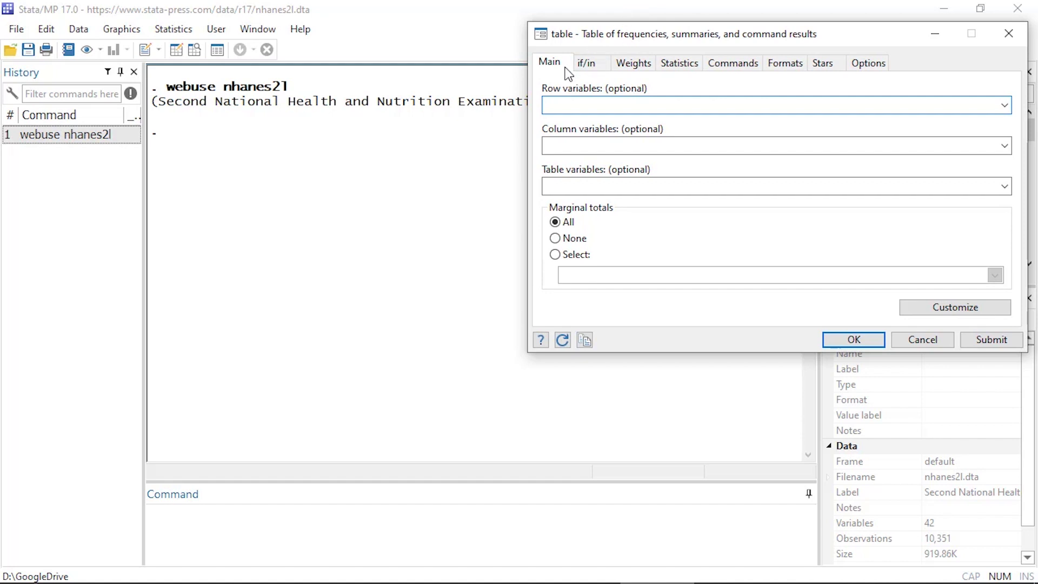
{"action": "left_click", "coordinate": [1005, 146]}
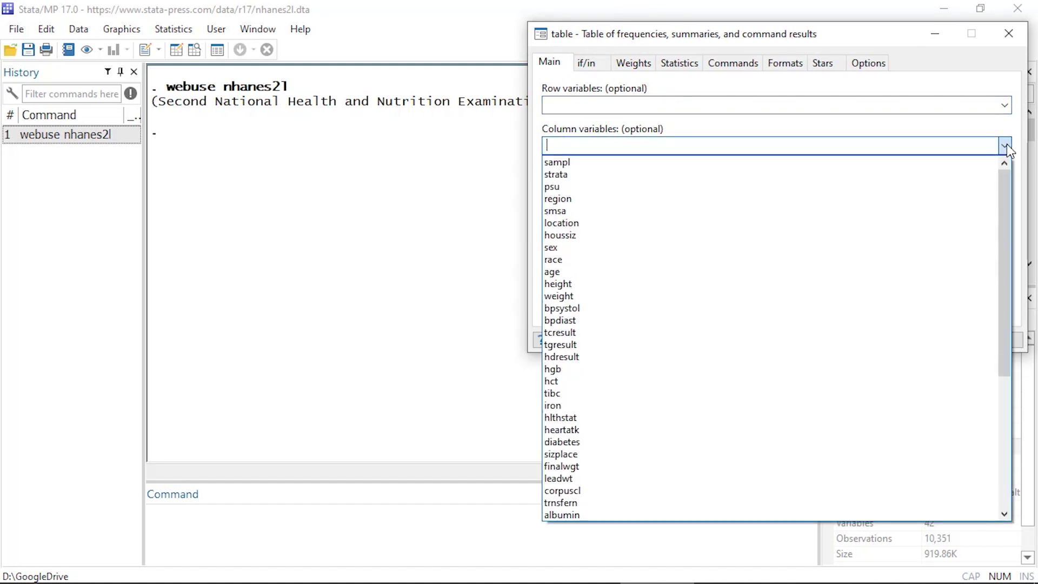
{"action": "left_click_drag", "start_coordinate": [1008, 188], "coordinate": [1002, 340]}
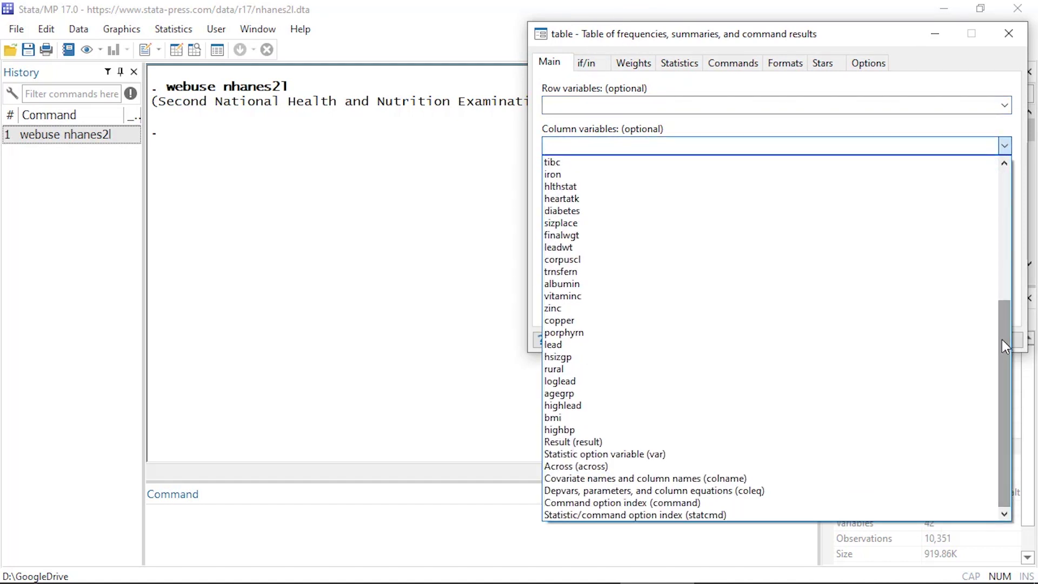
{"action": "left_click", "coordinate": [715, 504]}
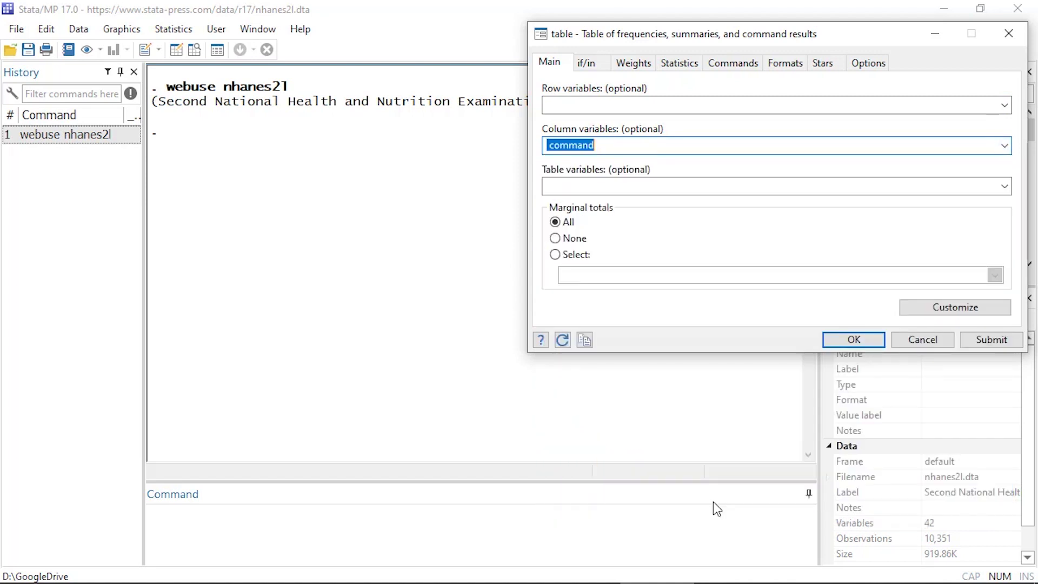
Define Command 1 as regress bpsystol c.age##i.sex and submit the table
{"action": "left_click", "coordinate": [733, 63]}
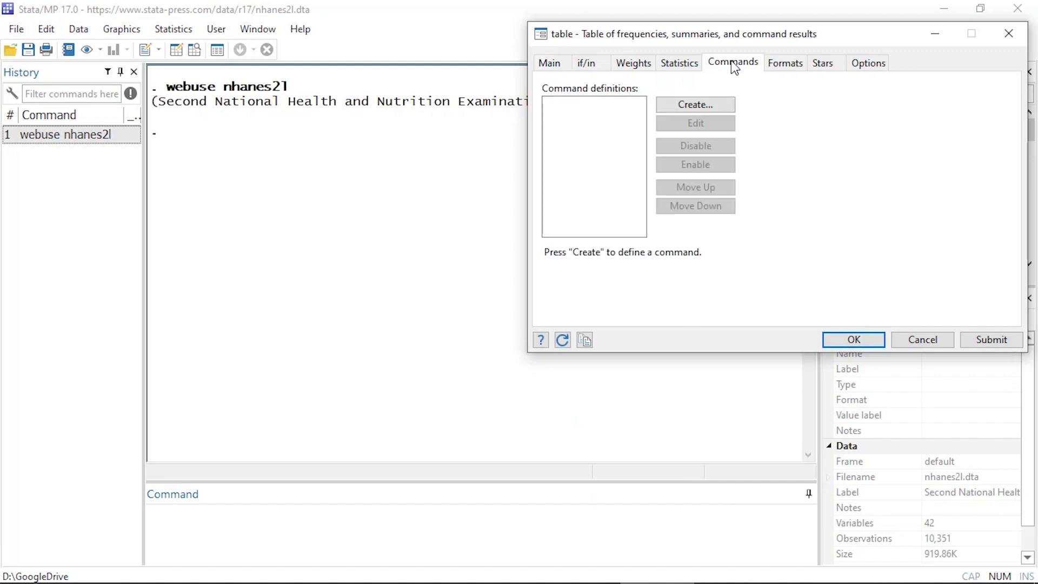
{"action": "left_click", "coordinate": [723, 105]}
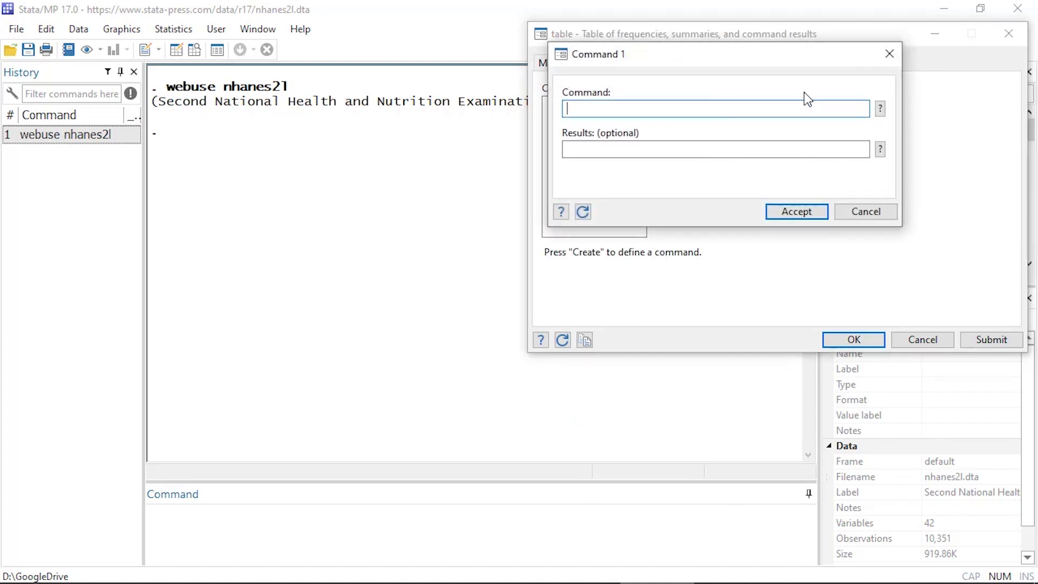
{"action": "type", "text": "regress bpsystol c.age"}
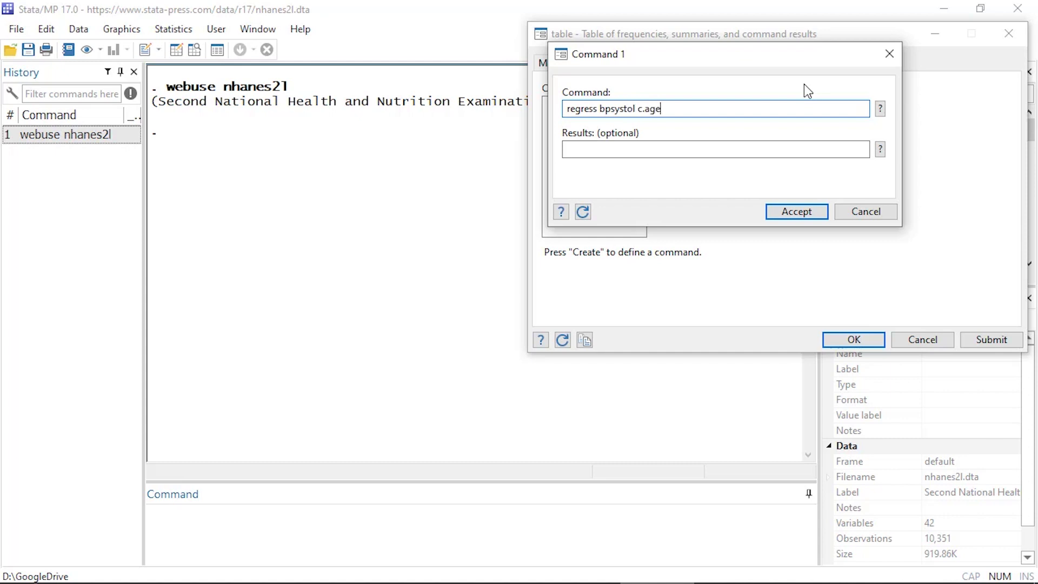
{"action": "type", "text": "##i.sex"}
{"action": "left_click", "coordinate": [790, 211]}
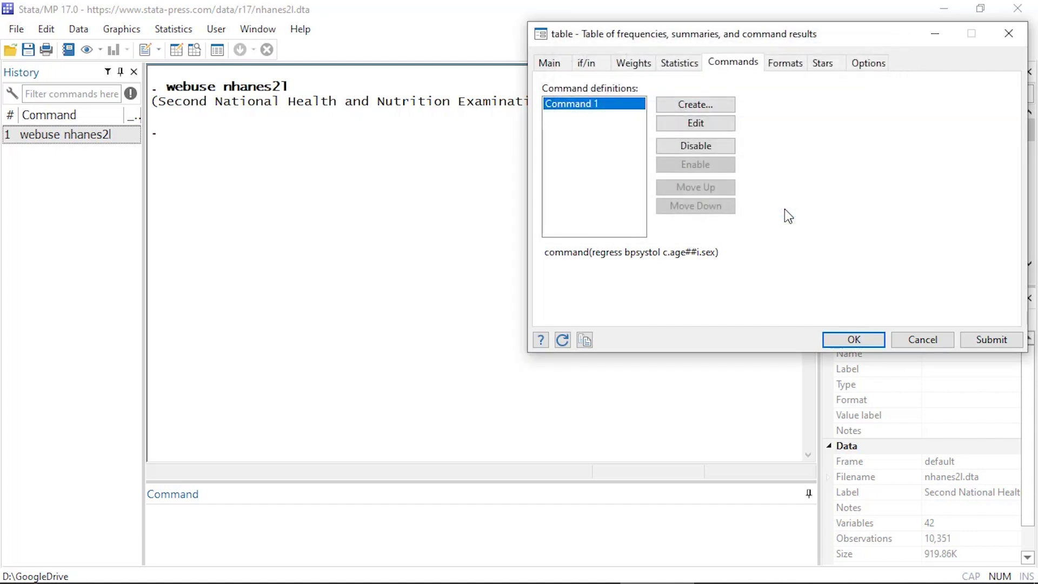
{"action": "left_click", "coordinate": [983, 339]}
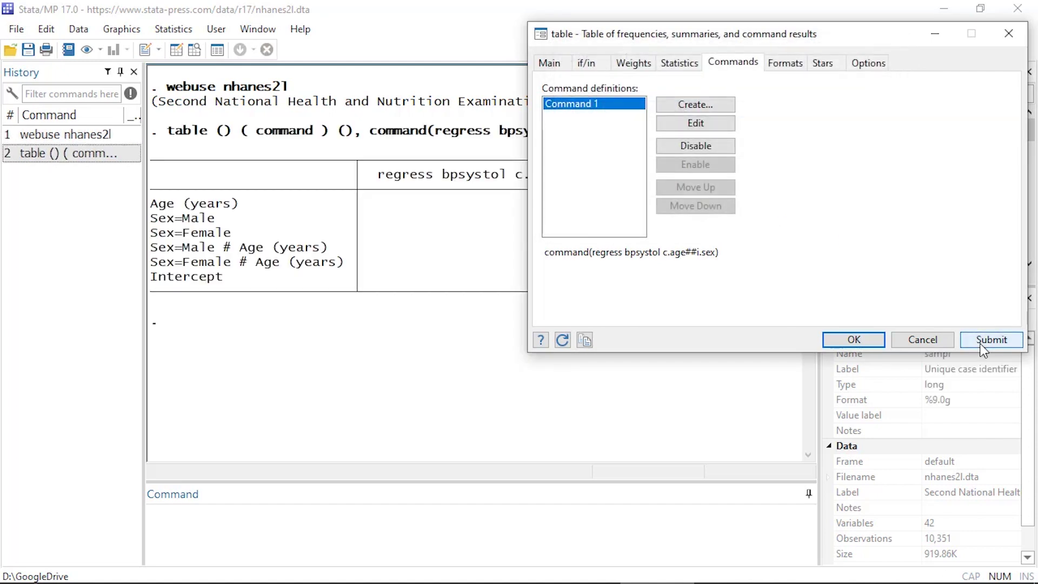
Add Command 2, regress bpsystol c.age i.sex, and resubmit the table
{"action": "left_click_drag", "start_coordinate": [582, 35], "coordinate": [734, 42]}
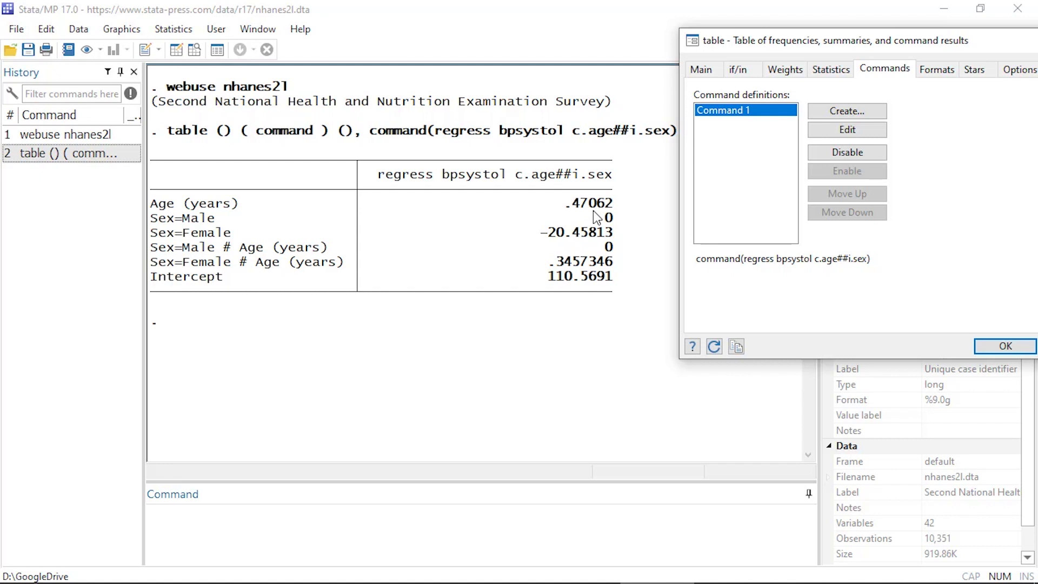
{"action": "left_click_drag", "start_coordinate": [863, 39], "coordinate": [710, 40]}
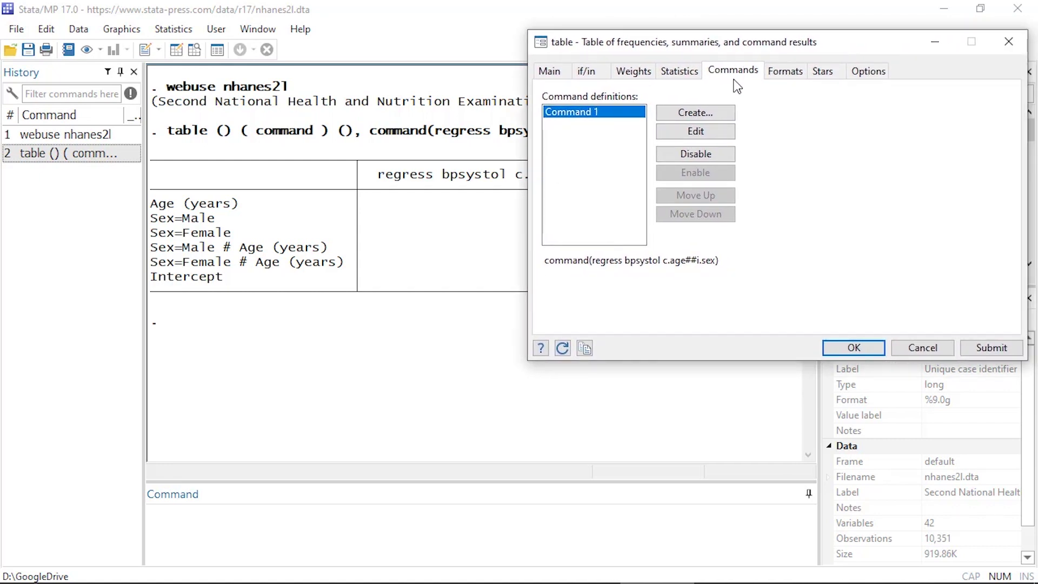
{"action": "left_click", "coordinate": [719, 112]}
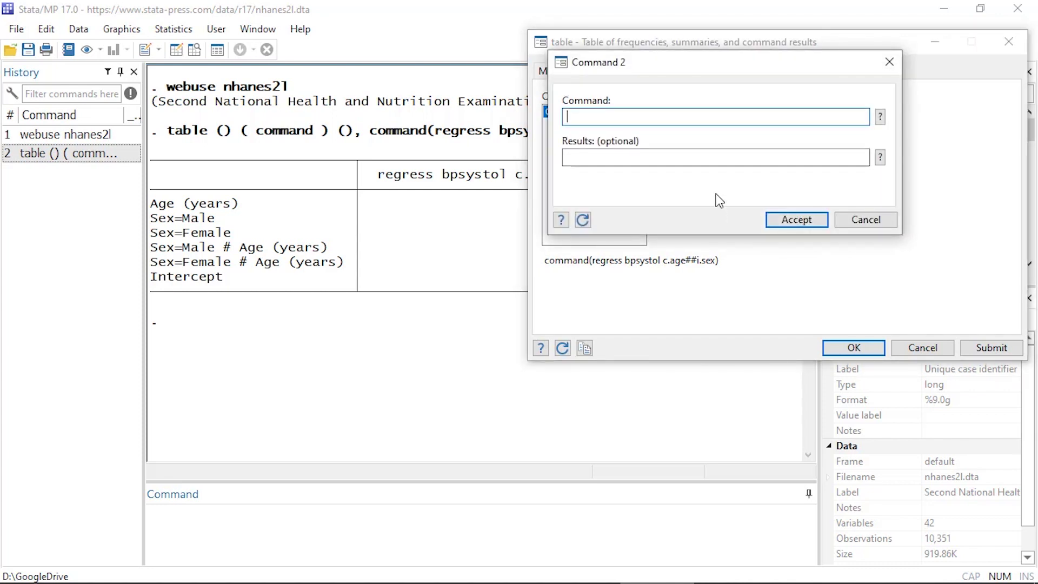
{"action": "type", "text": "regress bpsystol c"}
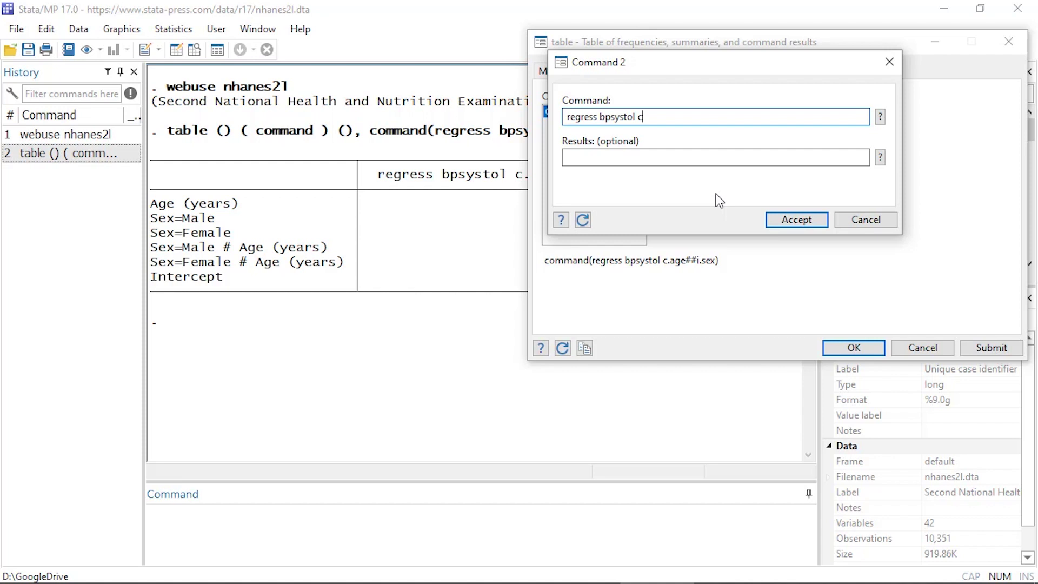
{"action": "type", "text": ".age i.sex"}
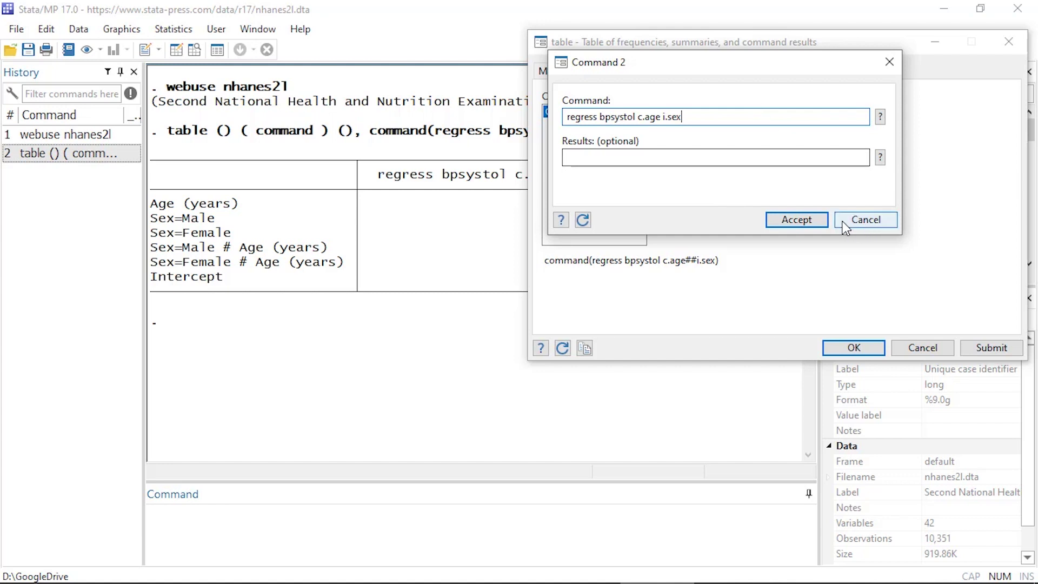
{"action": "left_click", "coordinate": [818, 222]}
{"action": "left_click", "coordinate": [992, 347]}
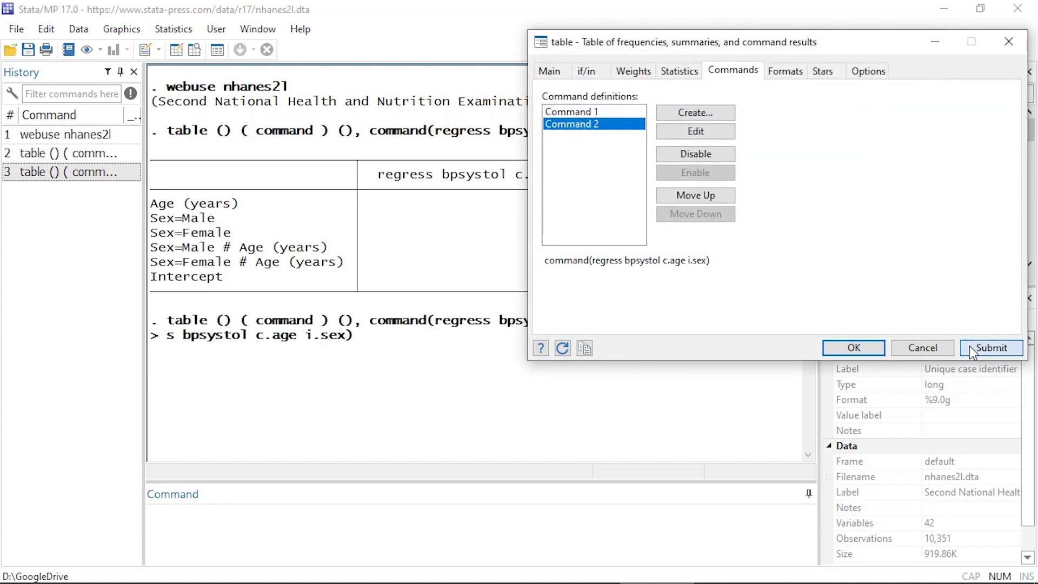
{"action": "left_click_drag", "start_coordinate": [631, 33], "coordinate": [944, 82]}
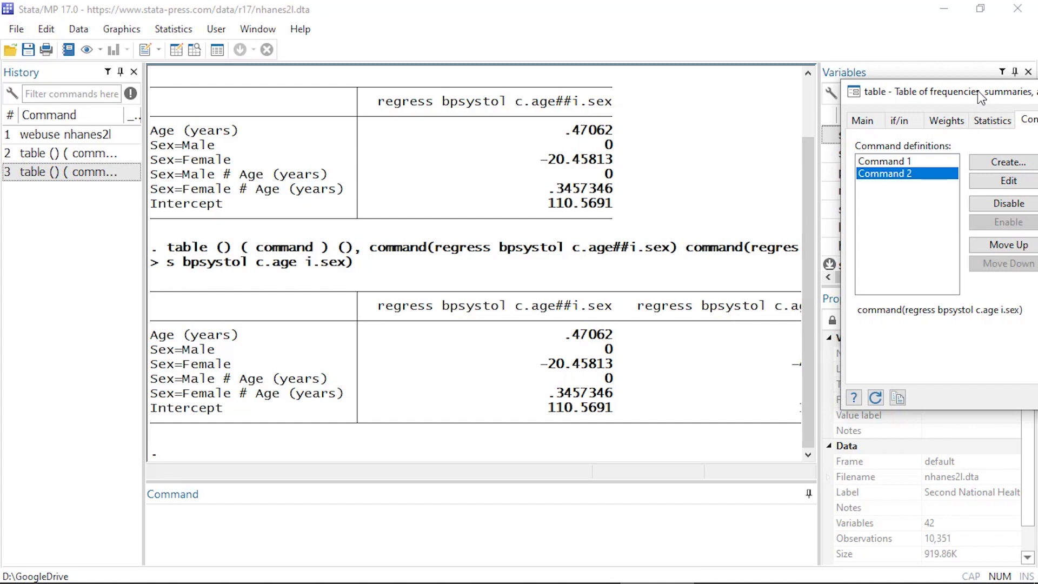
Add Command 3, regress bpsystol c.age##i.sex i.hlthstat, and resubmit the table
{"action": "left_click_drag", "start_coordinate": [978, 89], "coordinate": [652, 48]}
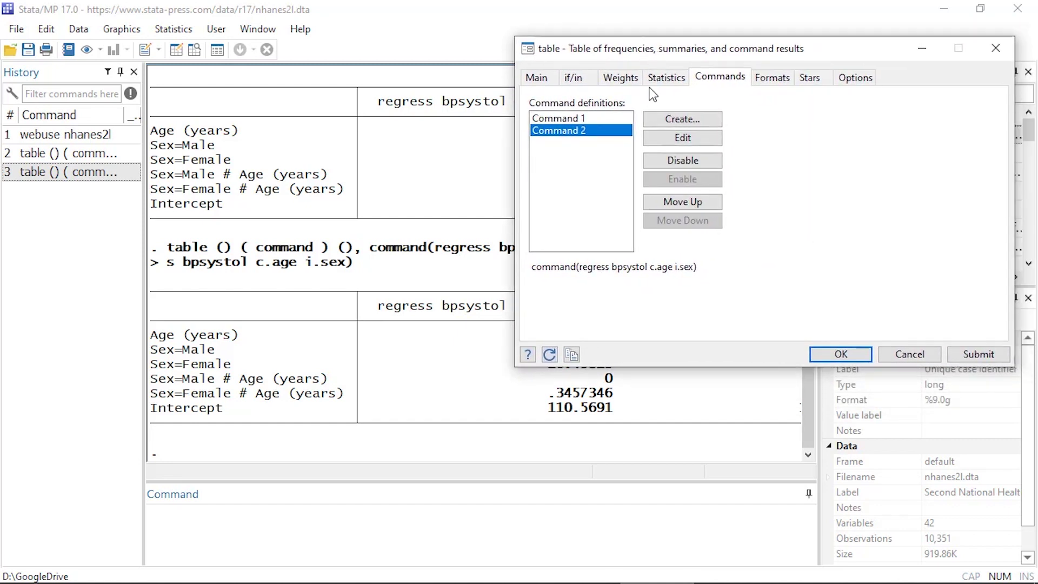
{"action": "left_click", "coordinate": [671, 120]}
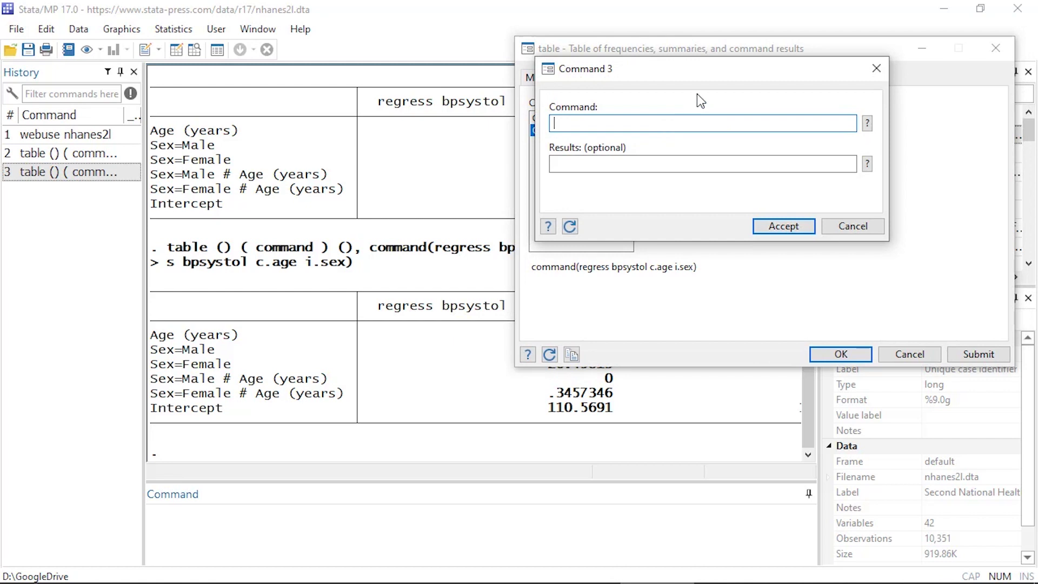
{"action": "type", "text": "regress bpsystol c.age##i.sex i.hlthstat"}
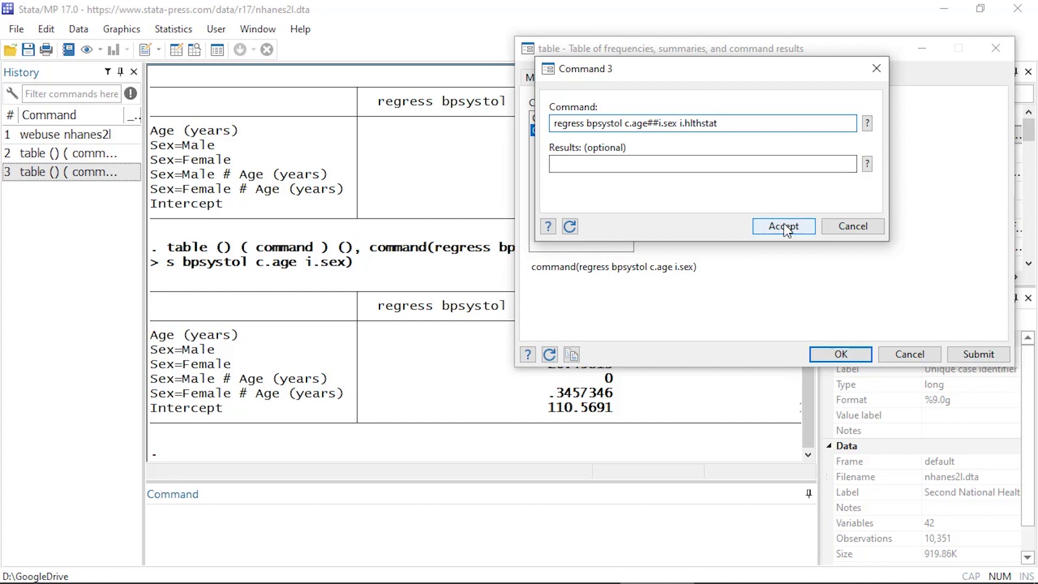
{"action": "left_click", "coordinate": [785, 226]}
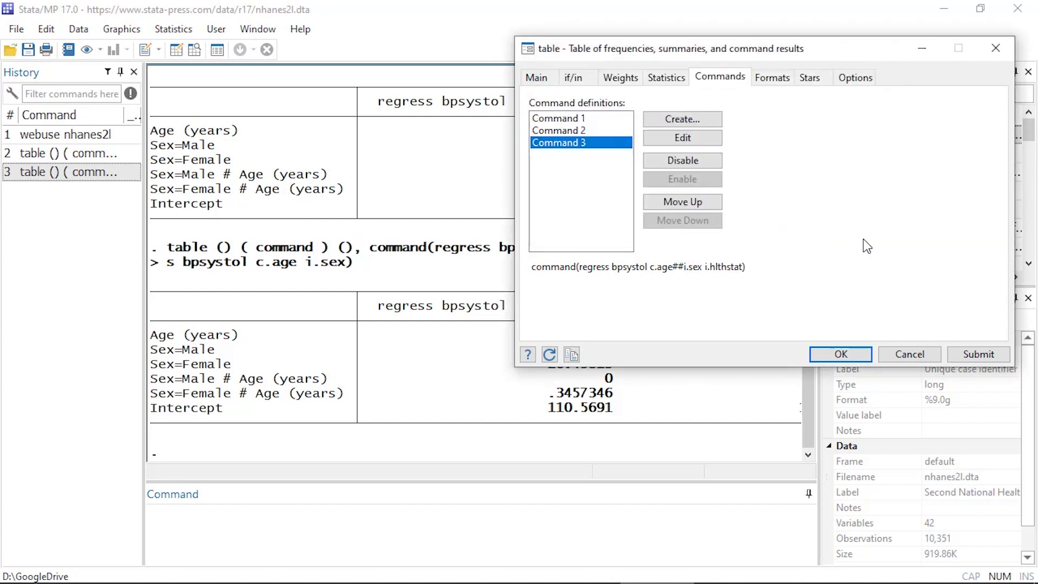
{"action": "left_click", "coordinate": [990, 357]}
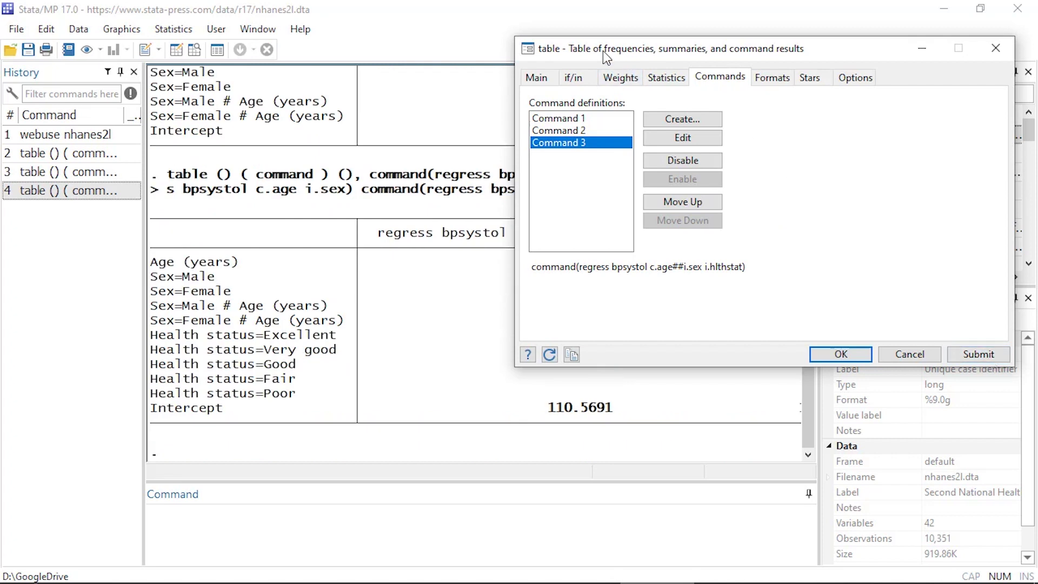
Review the output, go back to the Main settings, and launch the Tables Builder via Customize
{"action": "left_click_drag", "start_coordinate": [604, 50], "coordinate": [888, 50]}
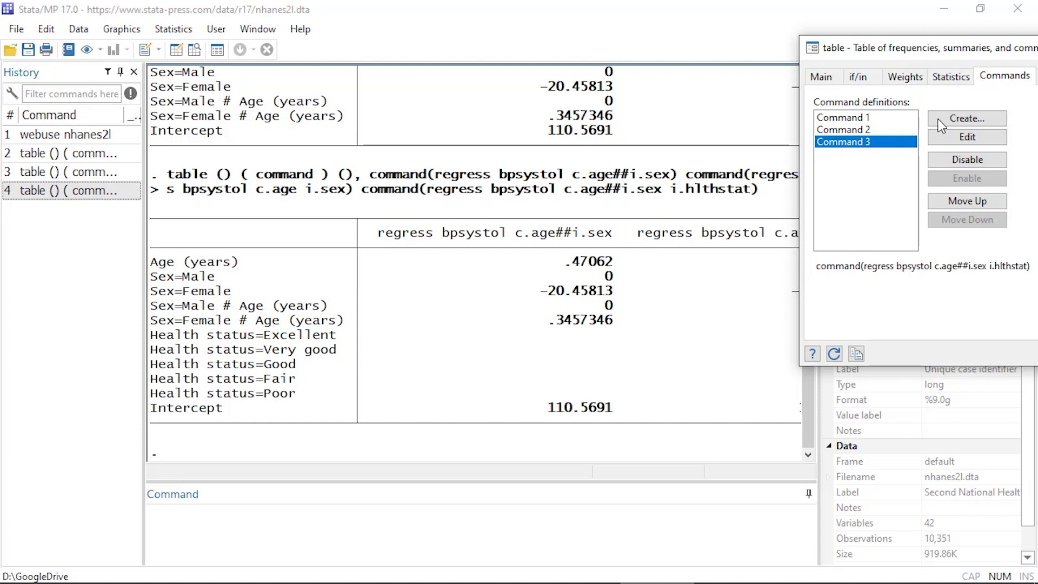
{"action": "left_click_drag", "start_coordinate": [943, 44], "coordinate": [677, 41]}
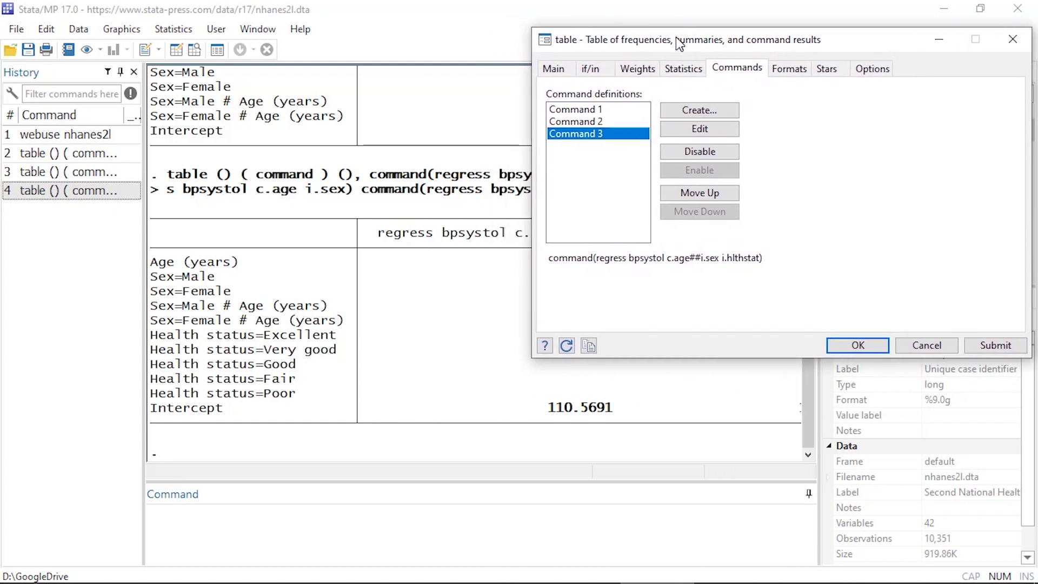
{"action": "left_click", "coordinate": [554, 70]}
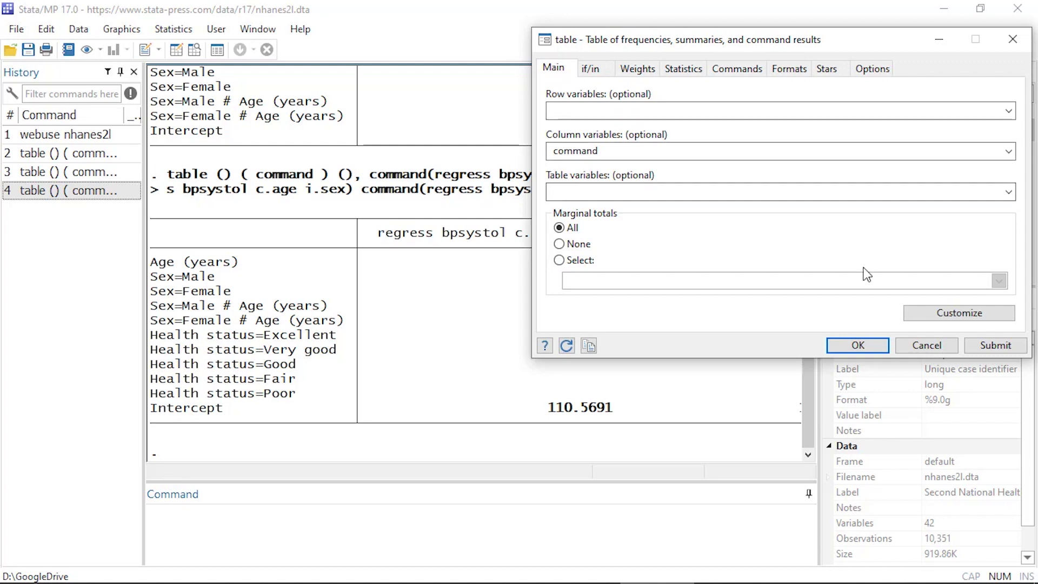
{"action": "left_click", "coordinate": [926, 316]}
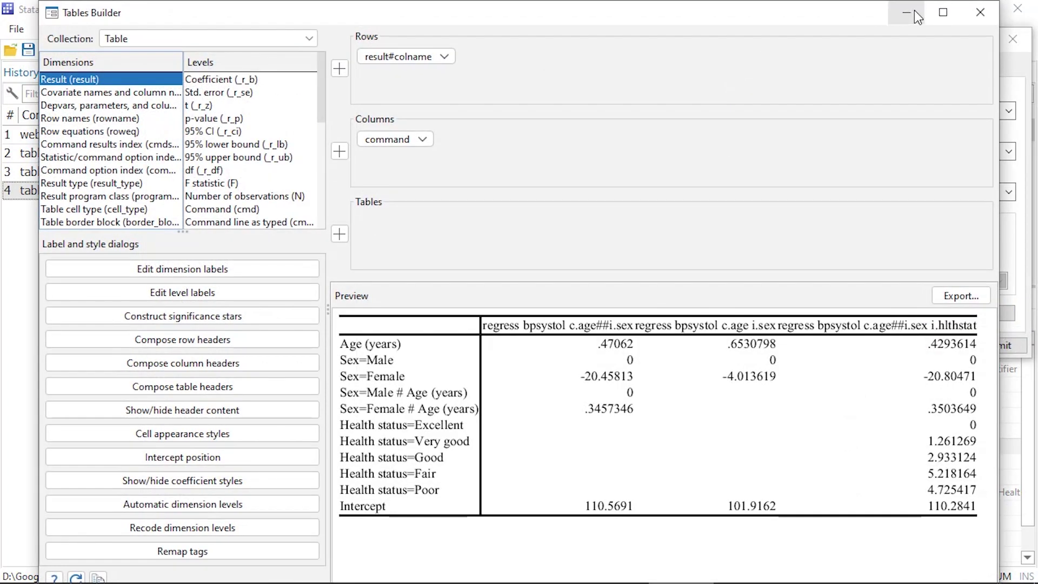
Maximize the Tables Builder and inspect the Sex=Male and Sex=Male # Age base-level rows
{"action": "left_click", "coordinate": [943, 12]}
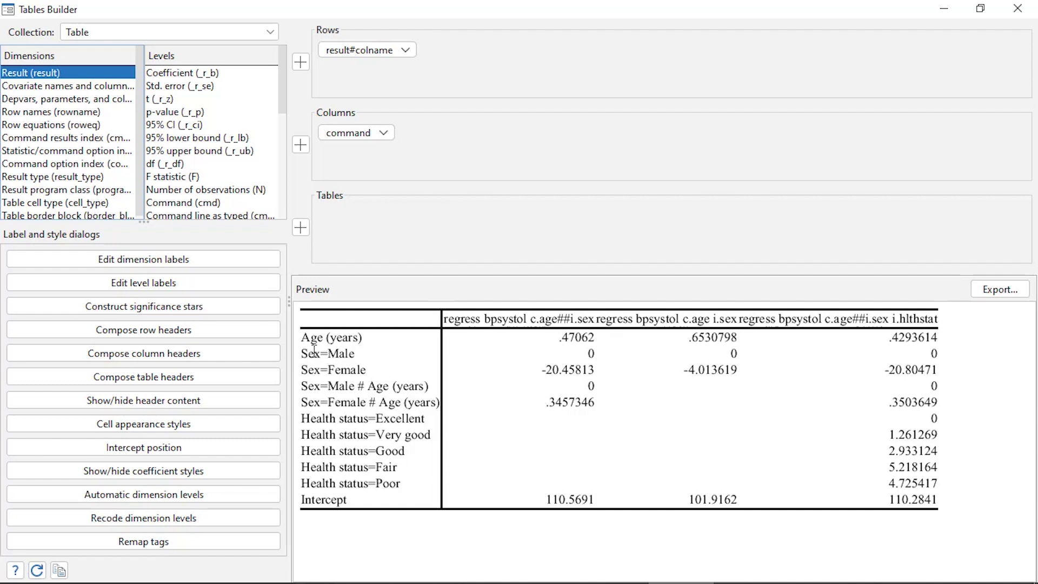
{"action": "left_click_drag", "start_coordinate": [304, 354], "coordinate": [351, 353]}
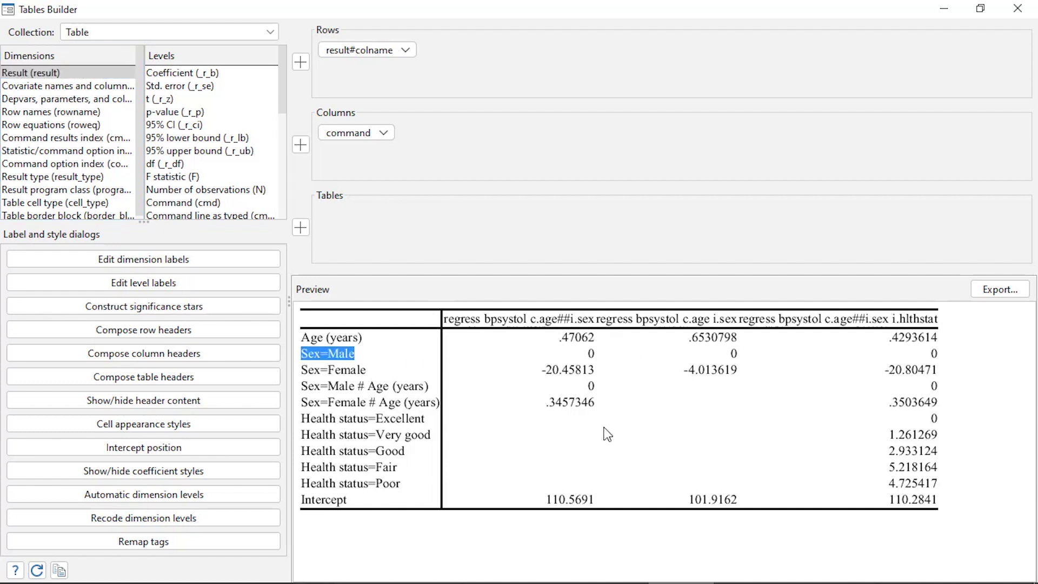
{"action": "left_click_drag", "start_coordinate": [301, 386], "coordinate": [433, 385]}
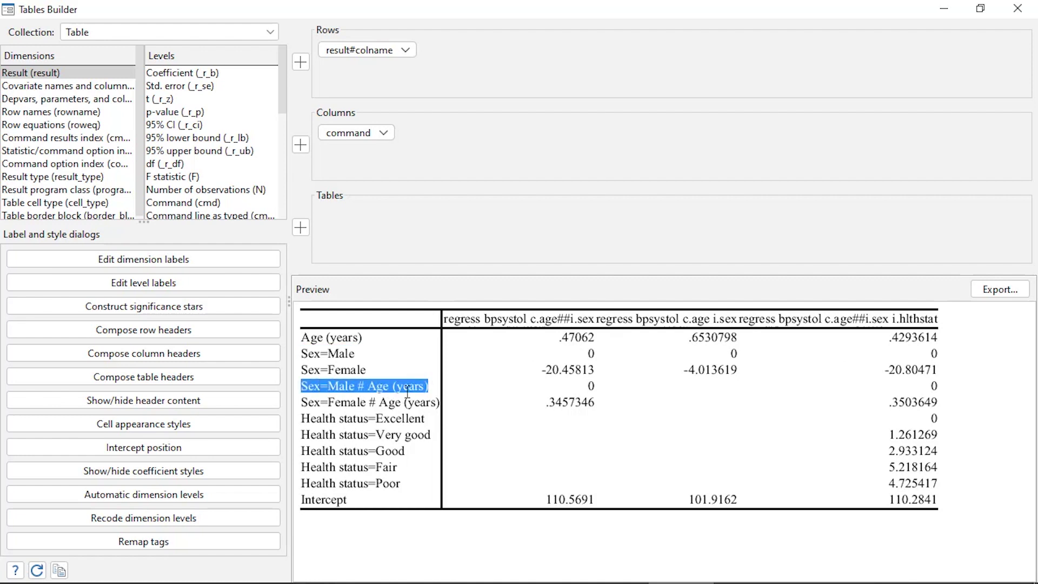
{"action": "left_click", "coordinate": [426, 382]}
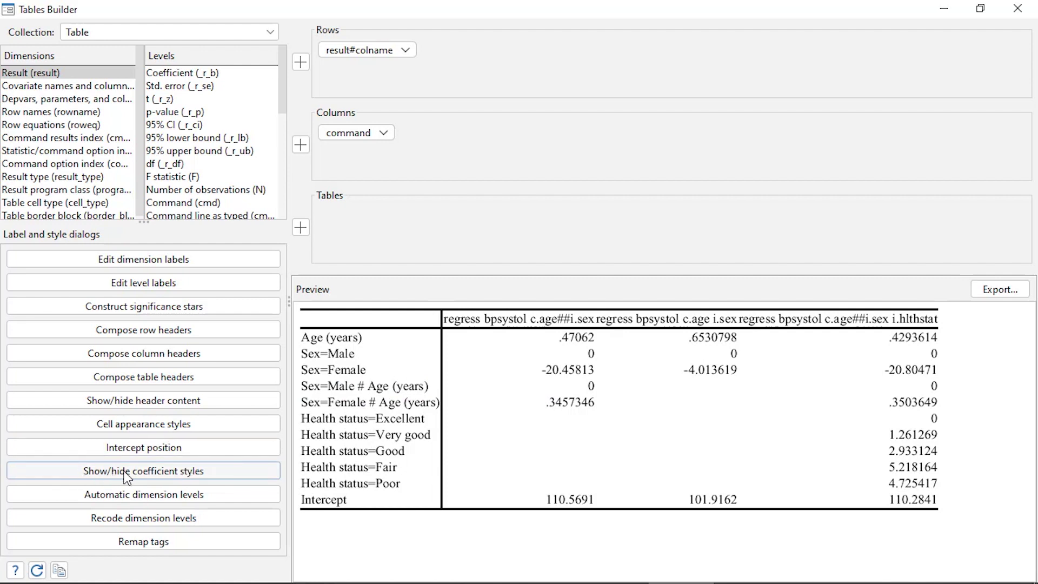
Turn base levels Off in the coefficient show/hide settings
{"action": "left_click", "coordinate": [219, 470]}
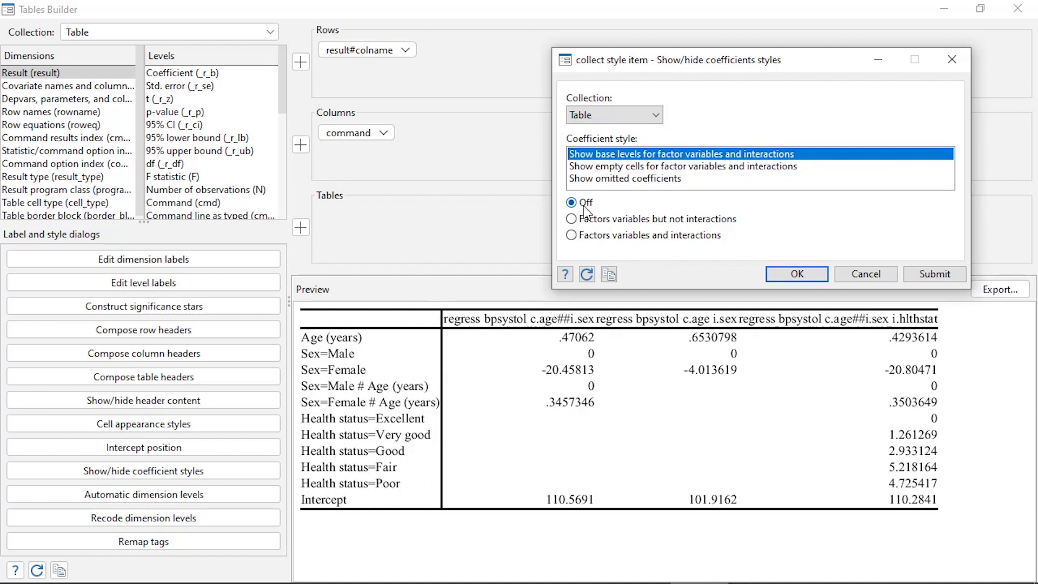
{"action": "left_click", "coordinate": [798, 275]}
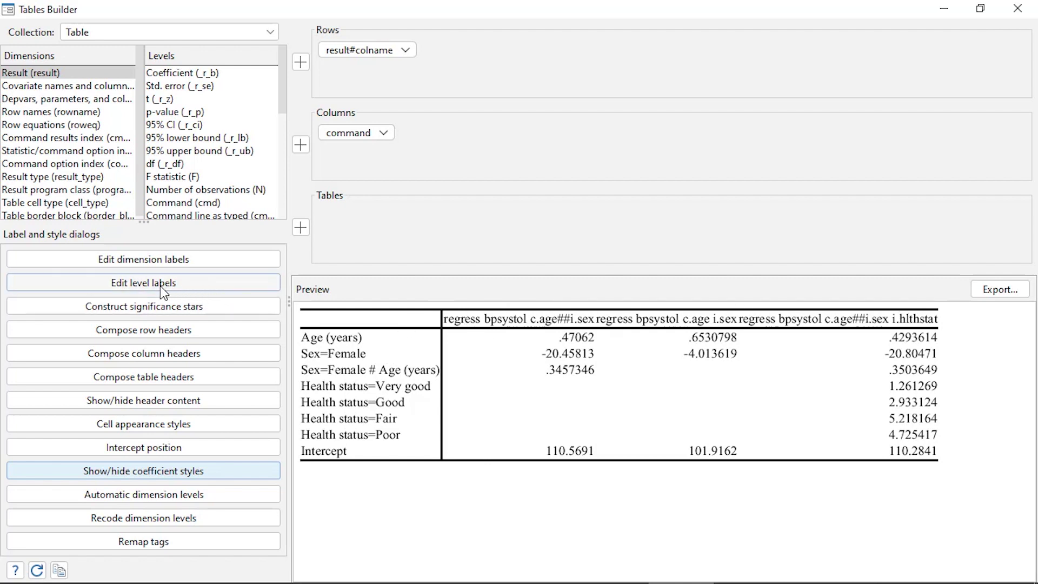
In the level-label editor, choose command as the dimension to relabel
{"action": "left_click", "coordinate": [190, 281]}
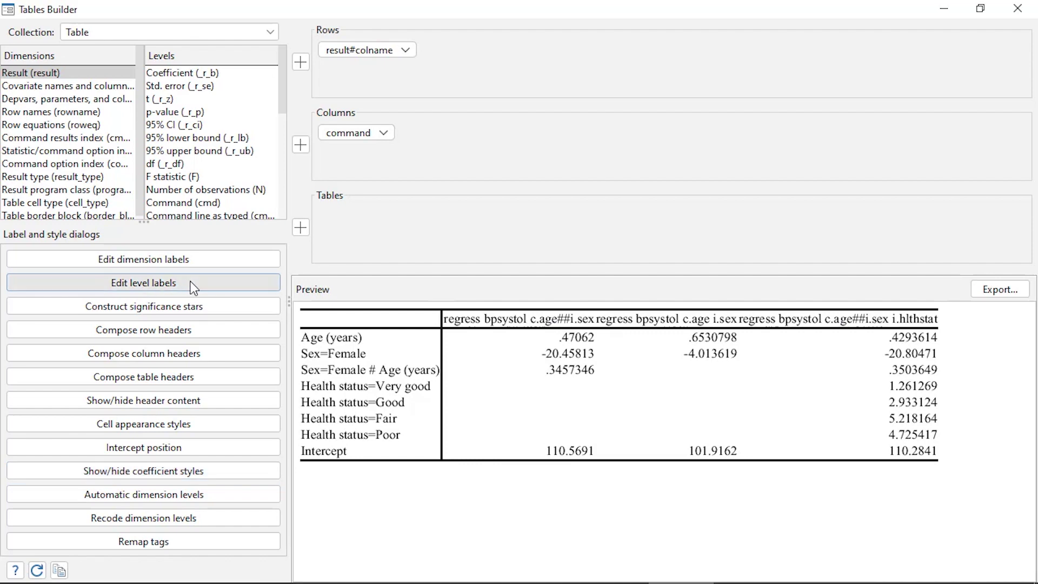
{"action": "left_click_drag", "start_coordinate": [710, 79], "coordinate": [741, 44]}
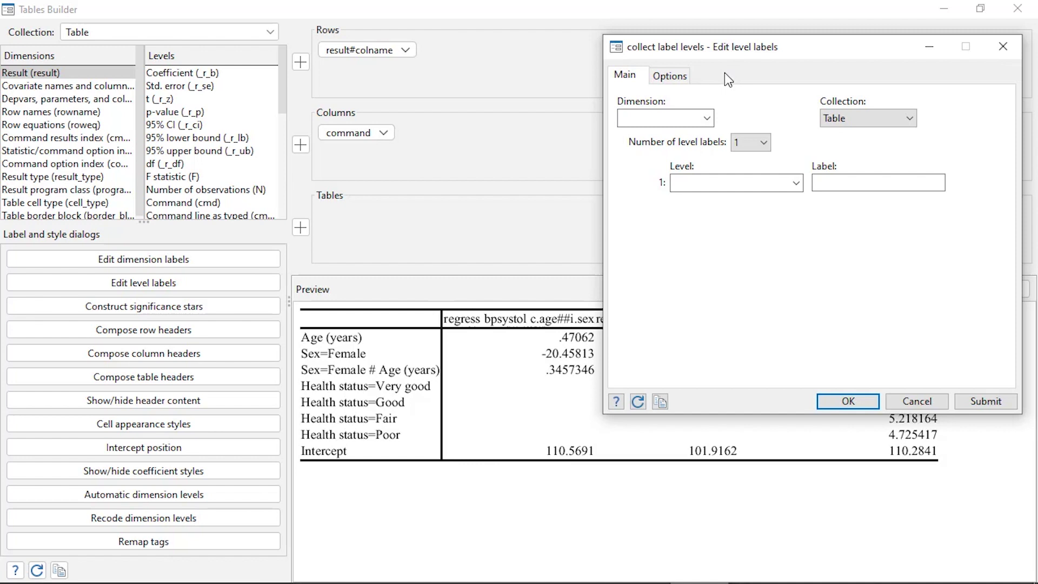
{"action": "left_click", "coordinate": [708, 117]}
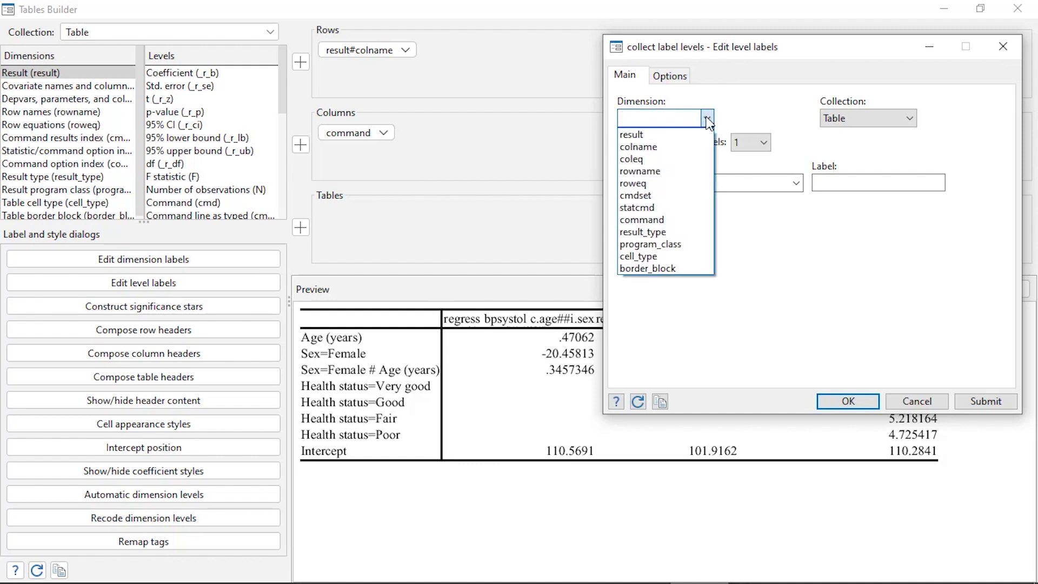
{"action": "left_click", "coordinate": [693, 151]}
{"action": "left_click", "coordinate": [798, 185]}
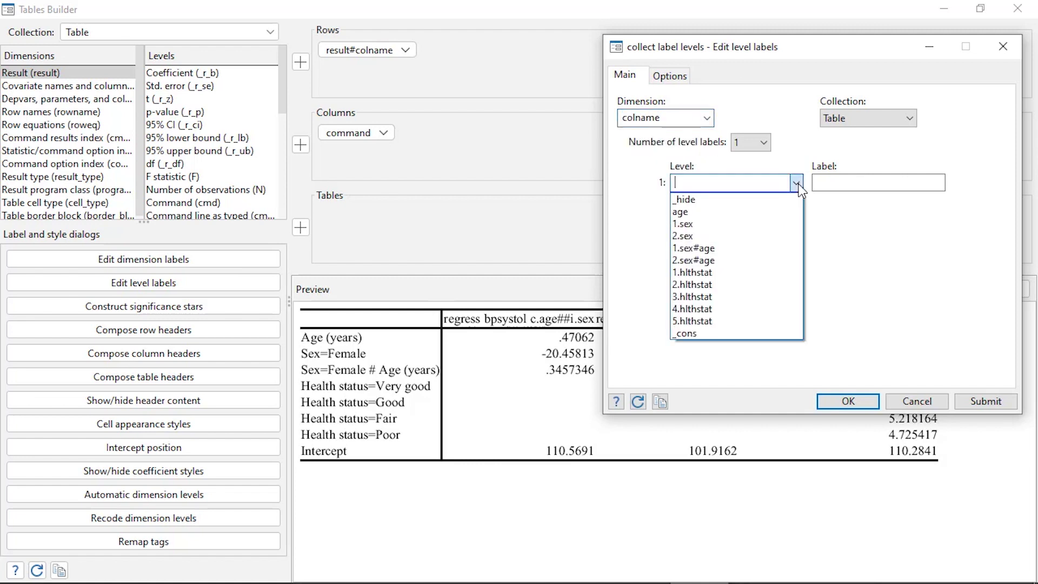
{"action": "left_click", "coordinate": [799, 185]}
{"action": "left_click", "coordinate": [707, 119]}
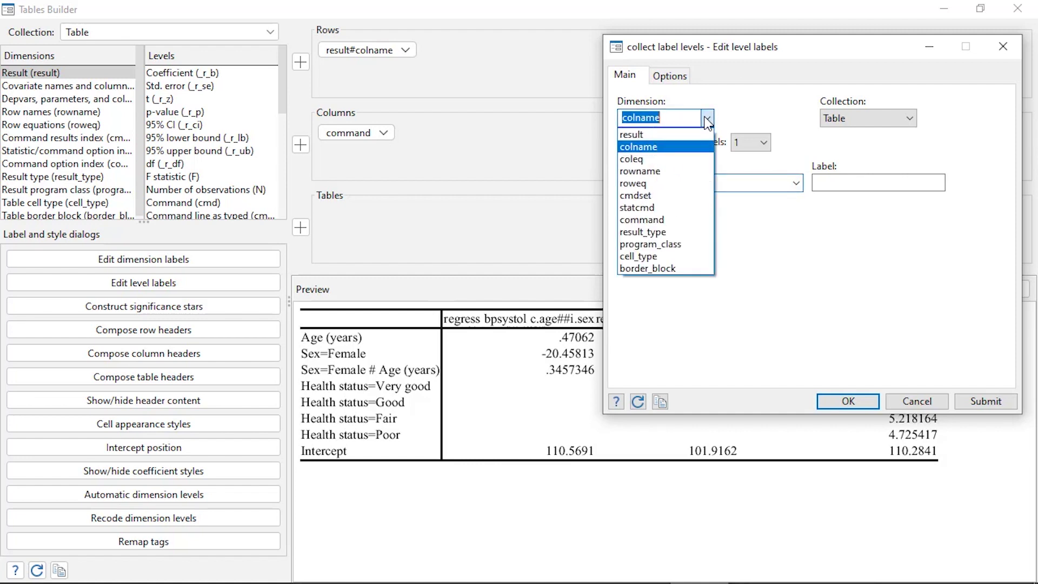
{"action": "left_click", "coordinate": [682, 220]}
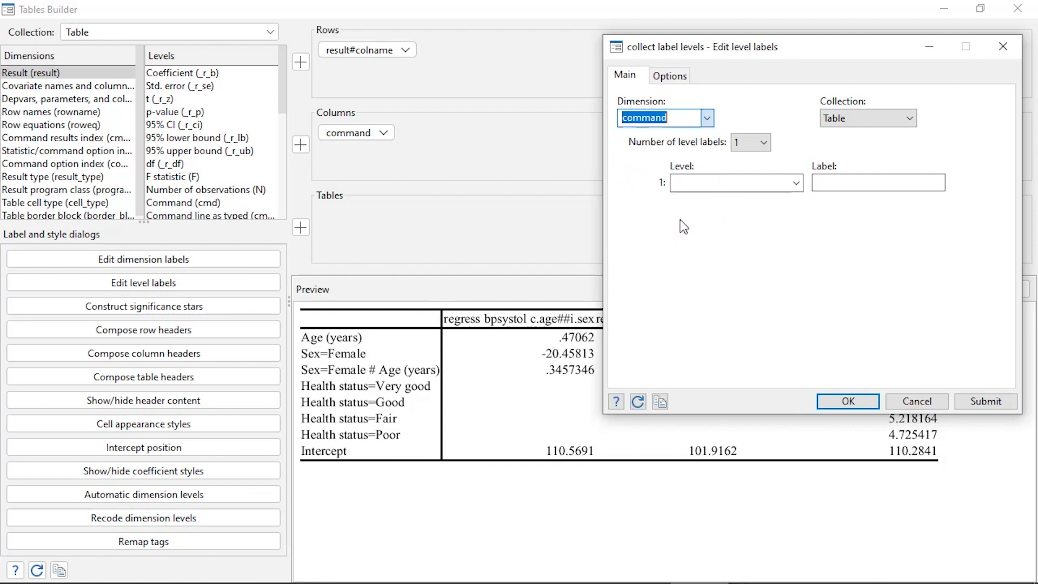
Set three level labels assigned to command levels 1, 2 and 3
{"action": "left_click", "coordinate": [765, 137]}
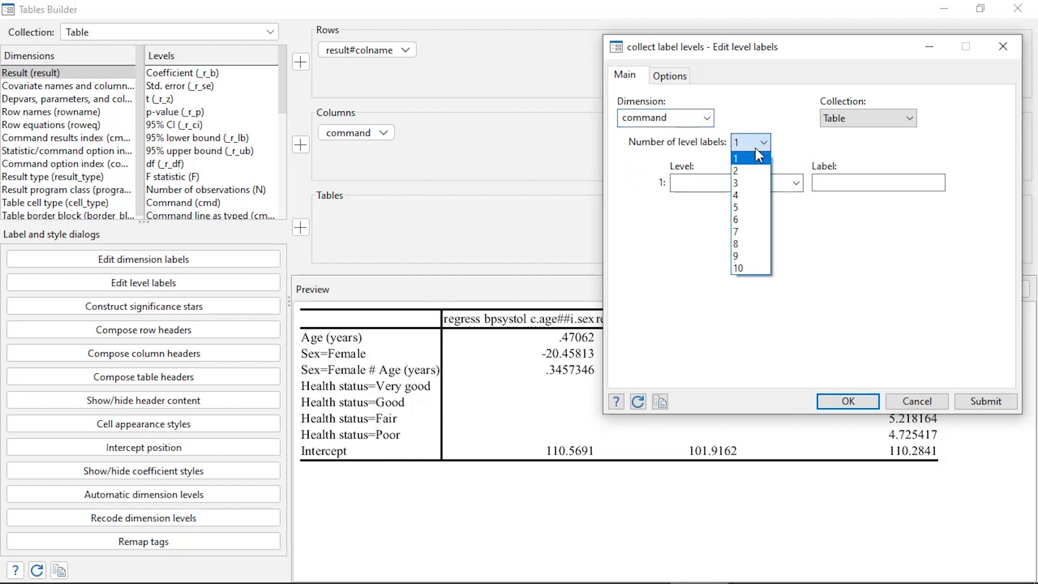
{"action": "left_click", "coordinate": [752, 184]}
{"action": "left_click", "coordinate": [796, 183]}
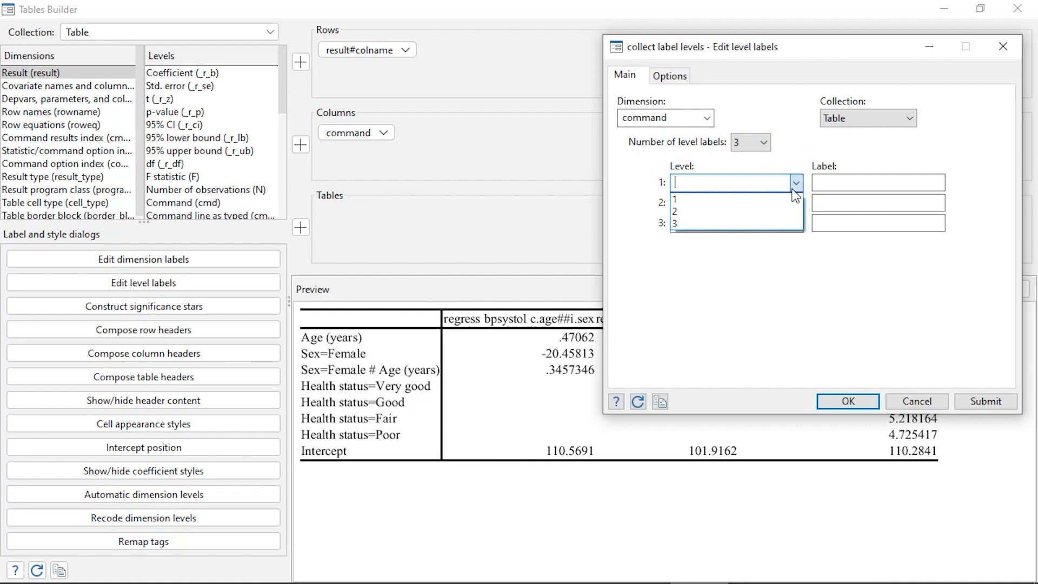
{"action": "left_click", "coordinate": [793, 199]}
{"action": "left_click", "coordinate": [796, 203]}
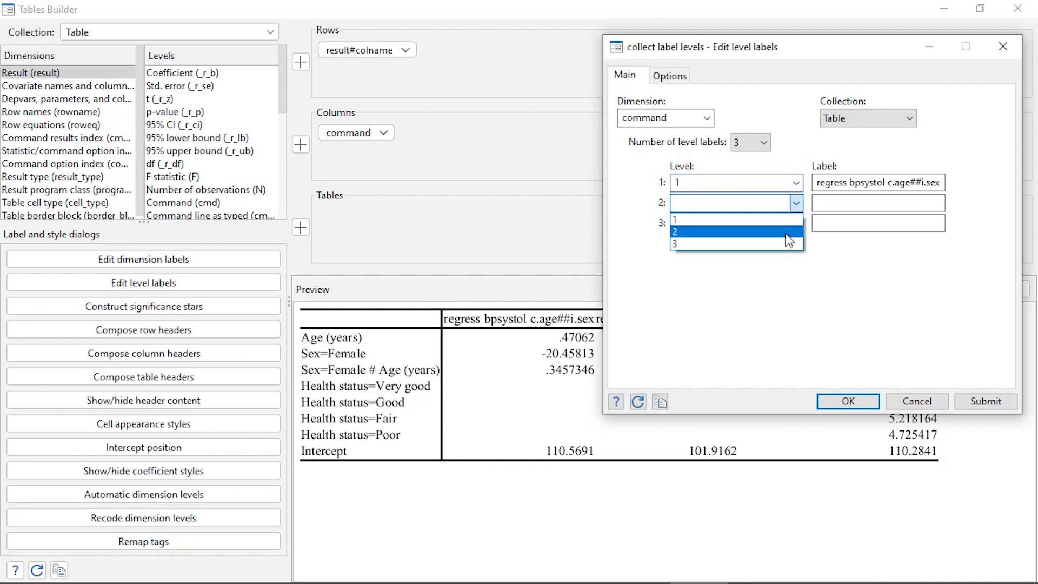
{"action": "left_click", "coordinate": [785, 234]}
{"action": "left_click", "coordinate": [795, 223]}
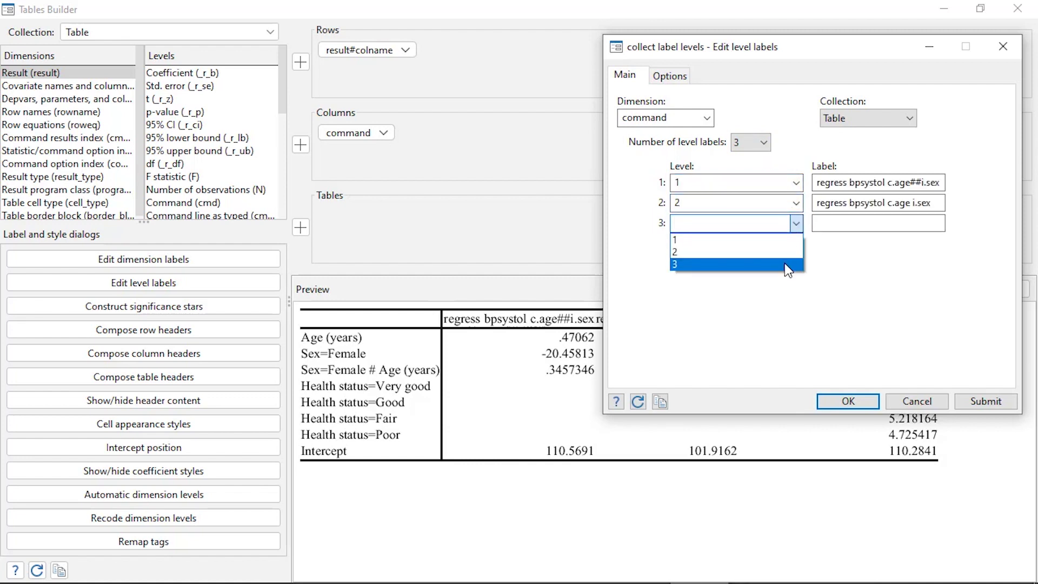
{"action": "left_click", "coordinate": [787, 265]}
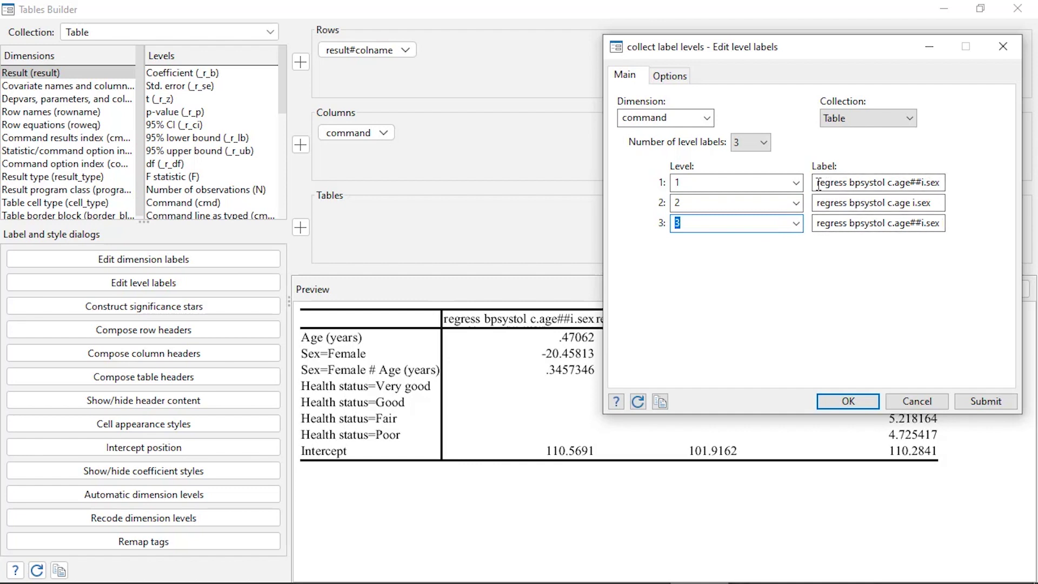
Type the labels Model 1, Model 2 and Model 3
{"action": "left_click_drag", "start_coordinate": [819, 184], "coordinate": [965, 183]}
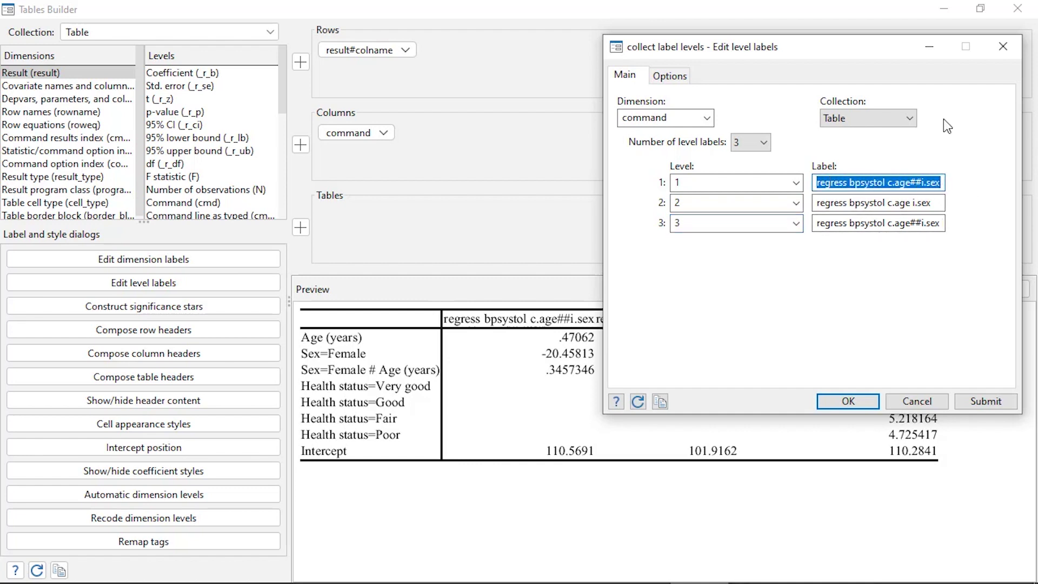
{"action": "type", "text": "Mo"}
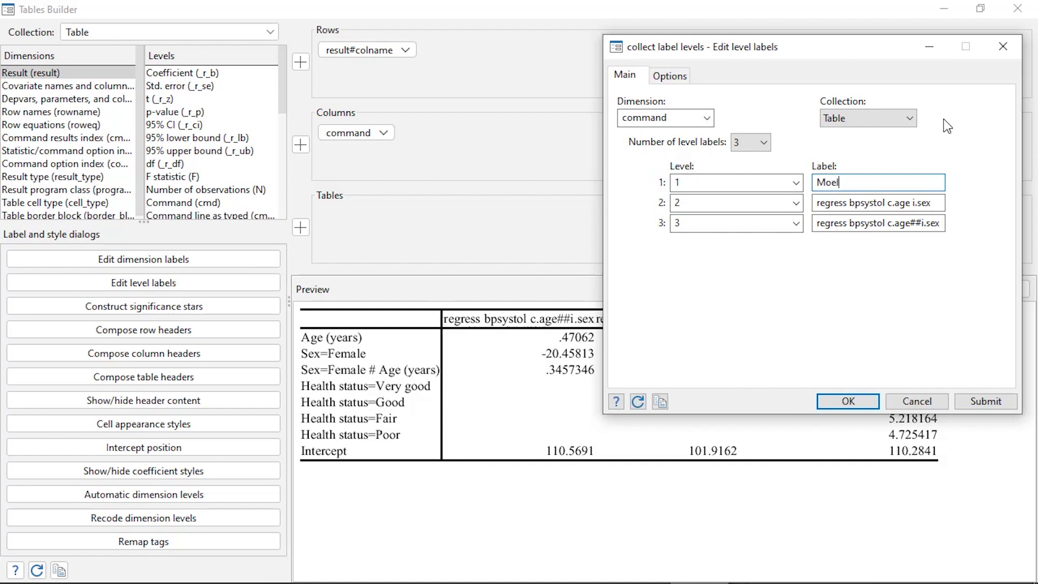
{"action": "type", "text": "del 1"}
{"action": "left_click_drag", "start_coordinate": [943, 204], "coordinate": [746, 204]}
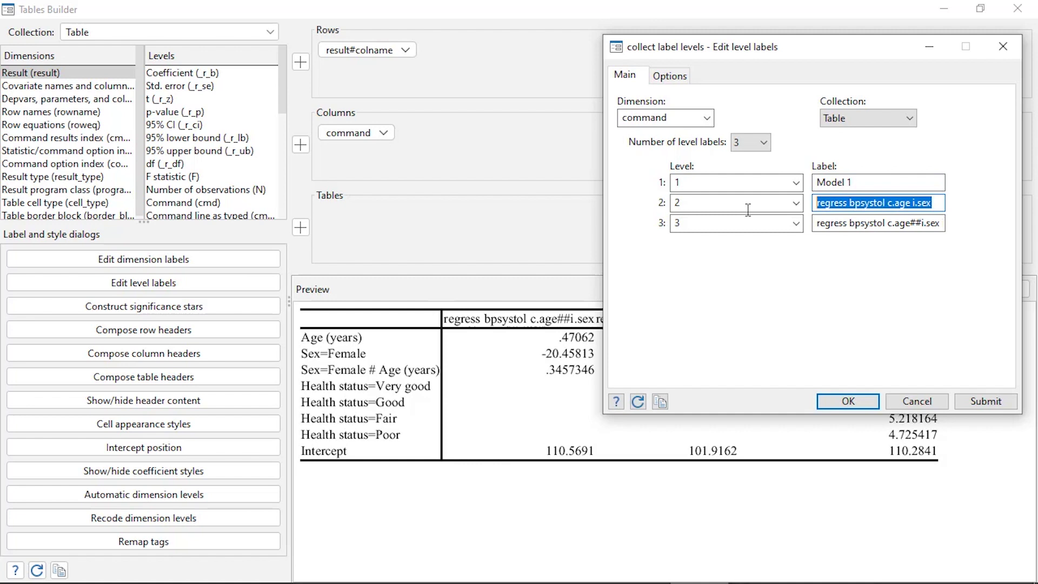
{"action": "type", "text": "MOdel"}
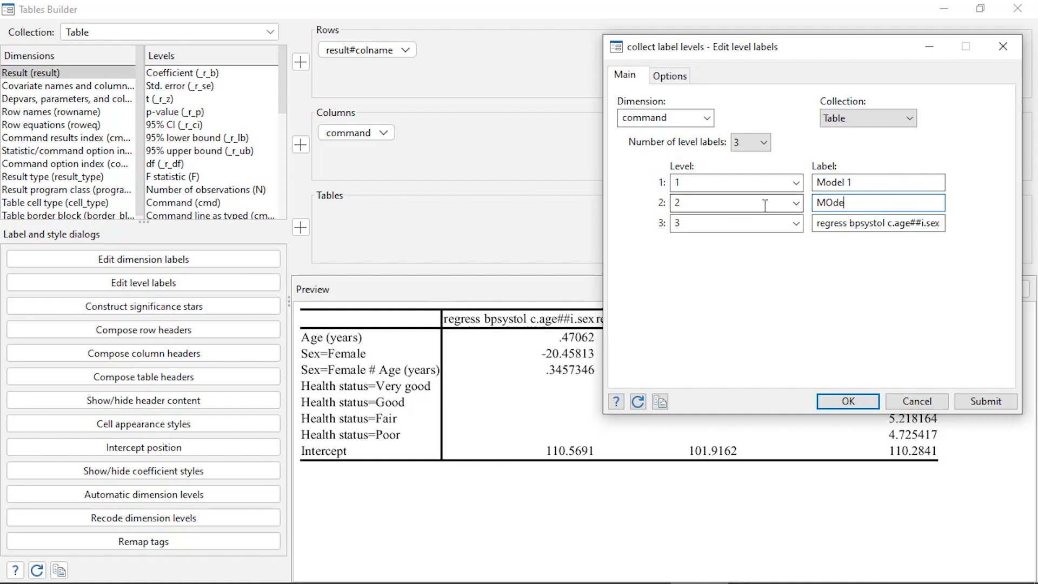
{"action": "key", "text": "BackSpace"}
{"action": "key", "text": "BackSpace"}
{"action": "key", "text": "BackSpace"}
{"action": "key", "text": "Tab"}
{"action": "key", "text": "Tab"}
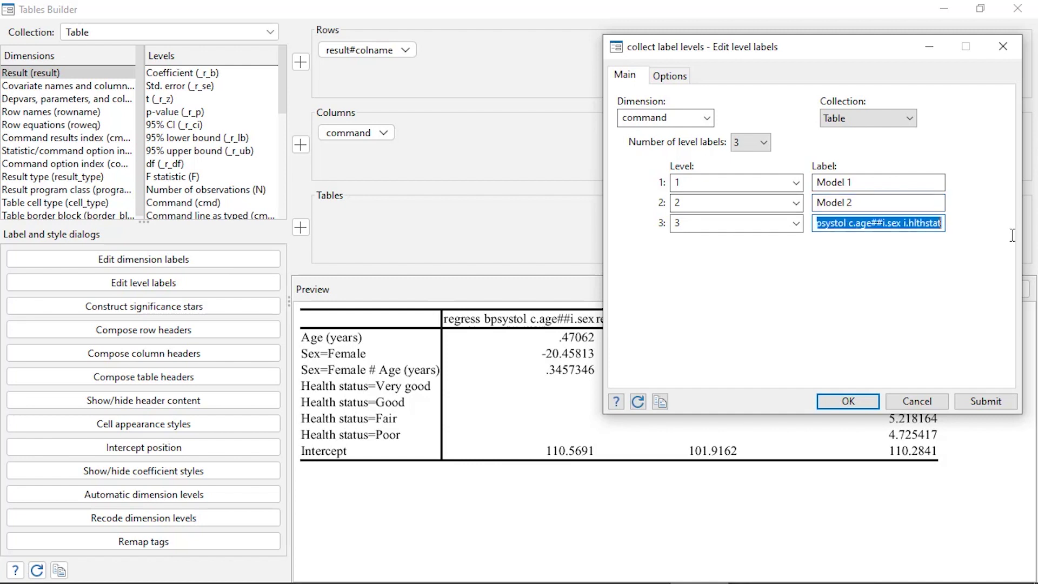
{"action": "type", "text": "Model 3"}
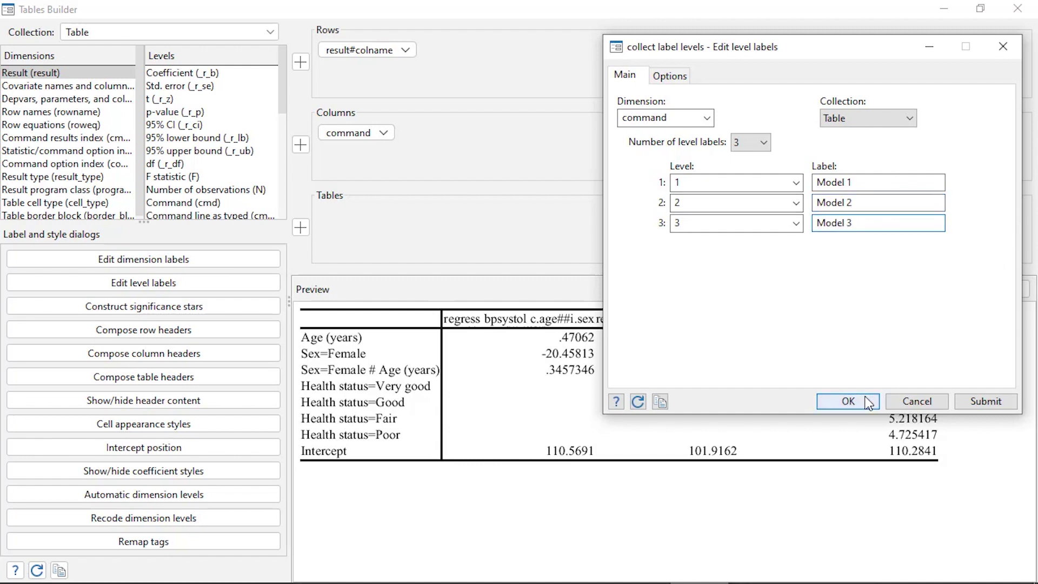
Apply the Model 1–3 labels and enable tags 1–3 in cell appearance styles
{"action": "left_click", "coordinate": [848, 400]}
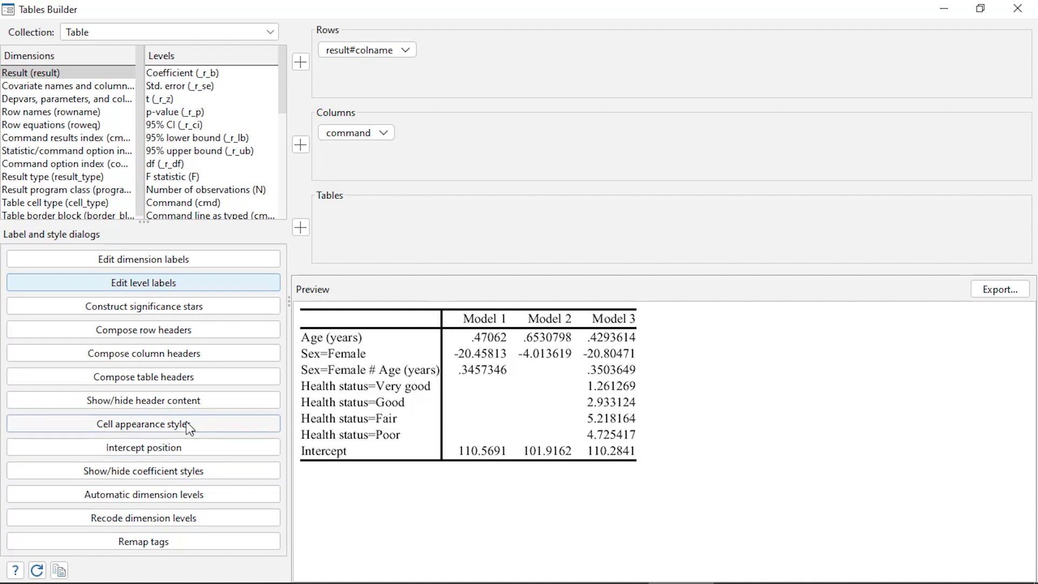
{"action": "left_click", "coordinate": [204, 423]}
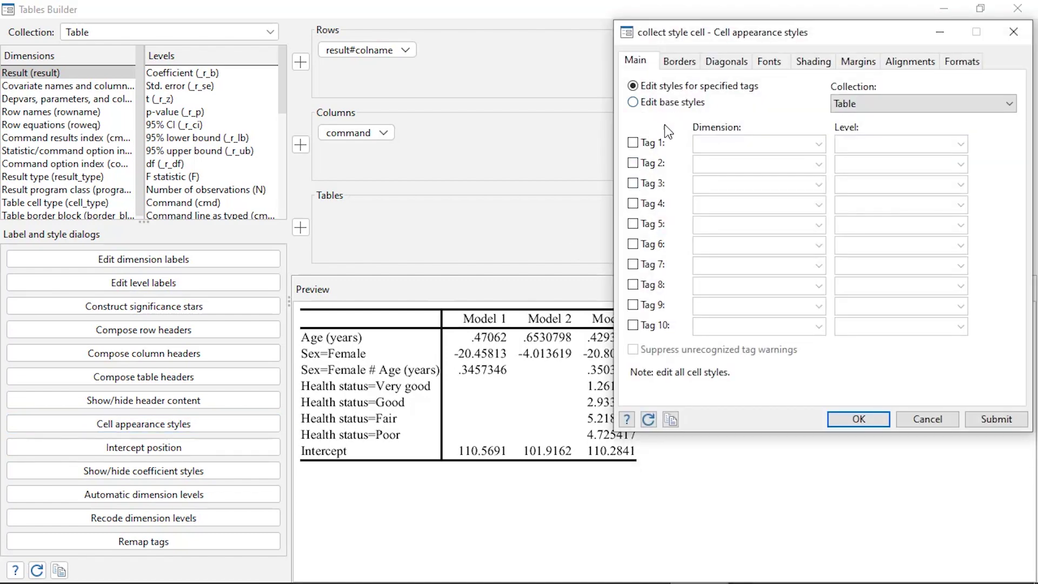
{"action": "left_click", "coordinate": [634, 142]}
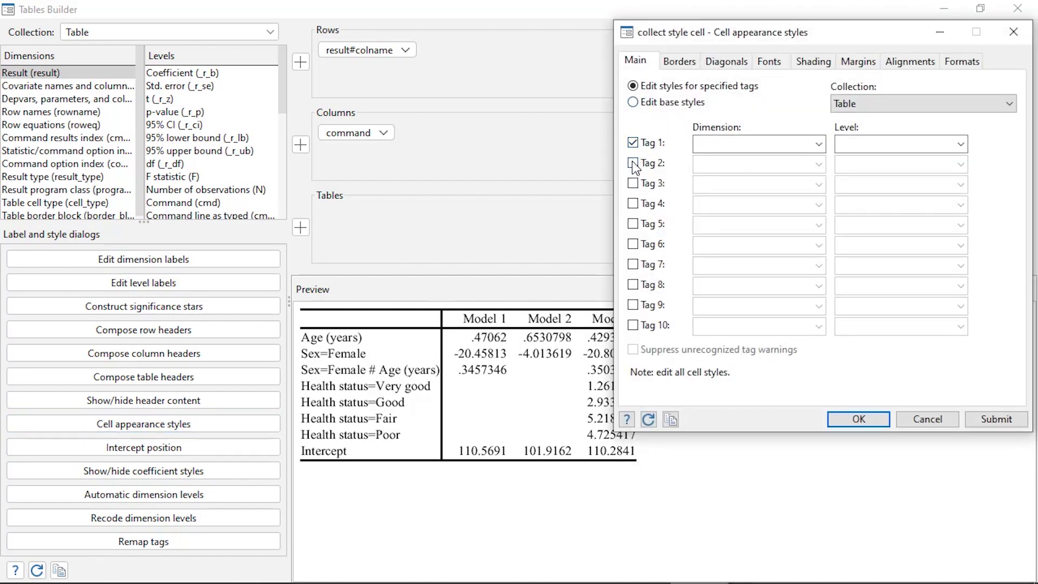
{"action": "left_click", "coordinate": [632, 162]}
{"action": "left_click", "coordinate": [633, 183]}
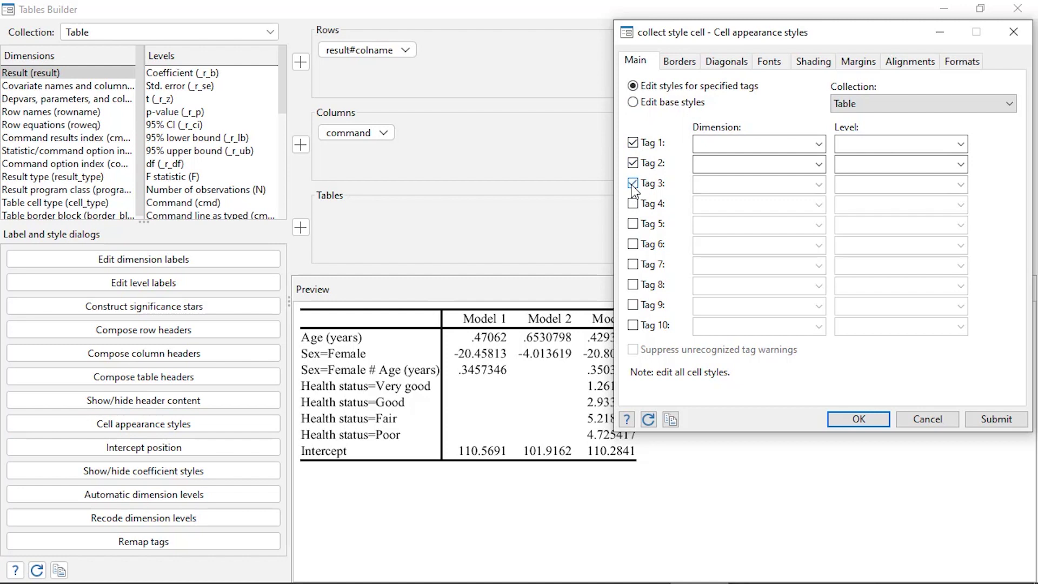
Set the dimension of all three tags to Command option index
{"action": "left_click", "coordinate": [819, 144]}
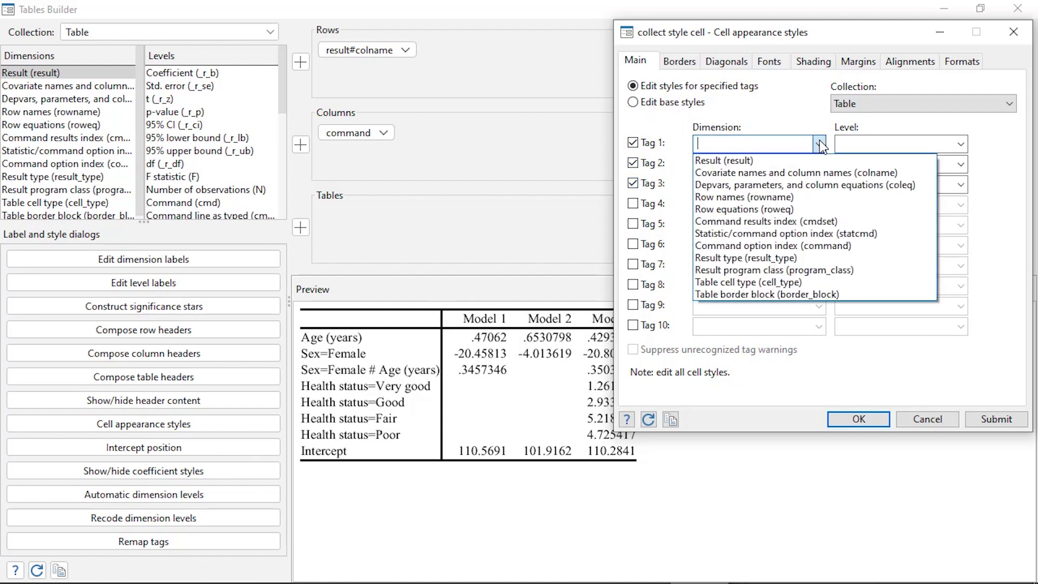
{"action": "left_click", "coordinate": [808, 246]}
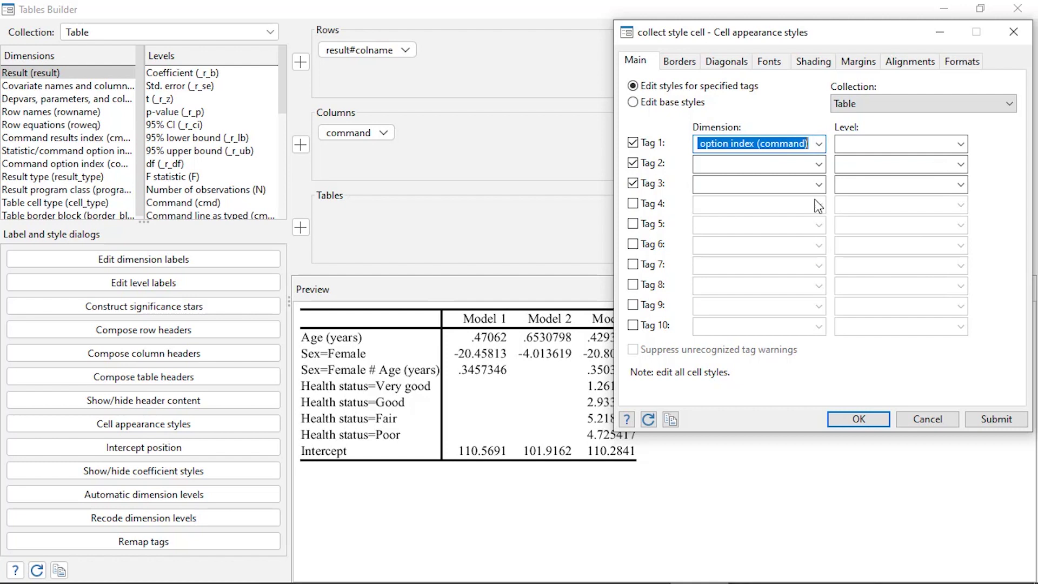
{"action": "left_click", "coordinate": [819, 164]}
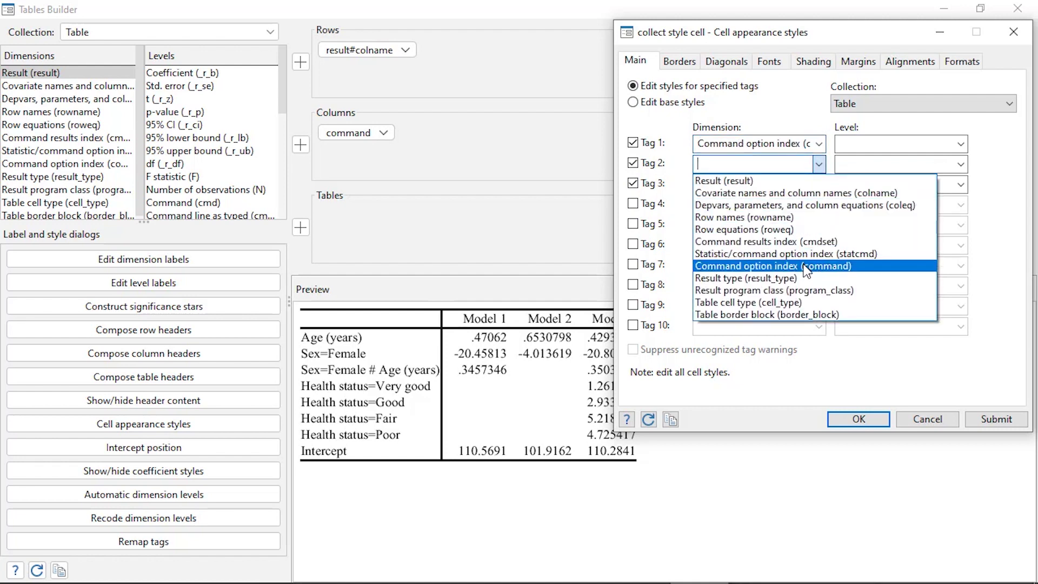
{"action": "left_click", "coordinate": [807, 267]}
{"action": "left_click", "coordinate": [819, 186]}
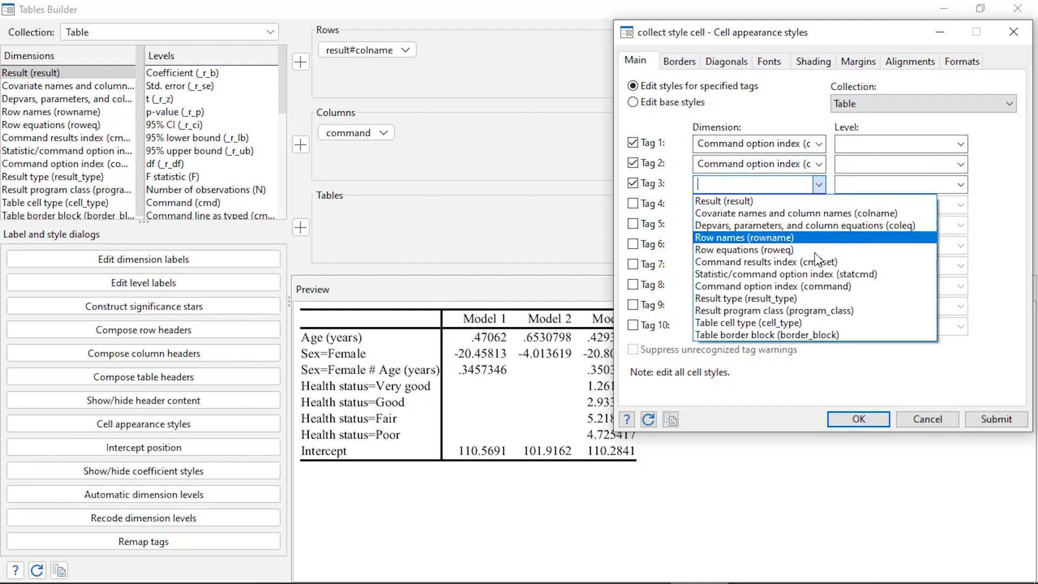
{"action": "left_click", "coordinate": [813, 287]}
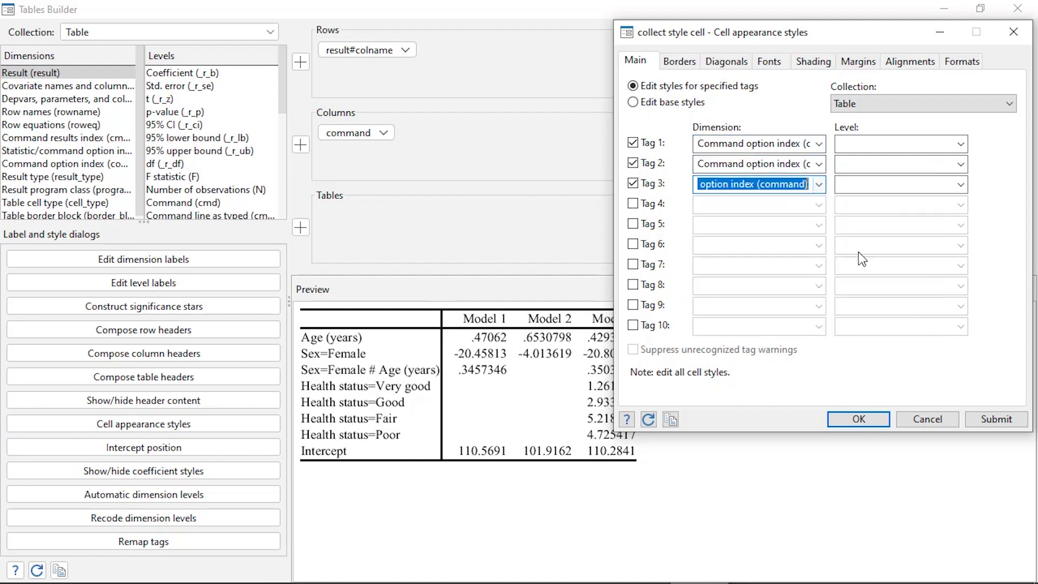
Target levels Model 1, Model 2 and Model 3 with tags 1, 2 and 3
{"action": "left_click", "coordinate": [961, 144]}
{"action": "left_click", "coordinate": [952, 156]}
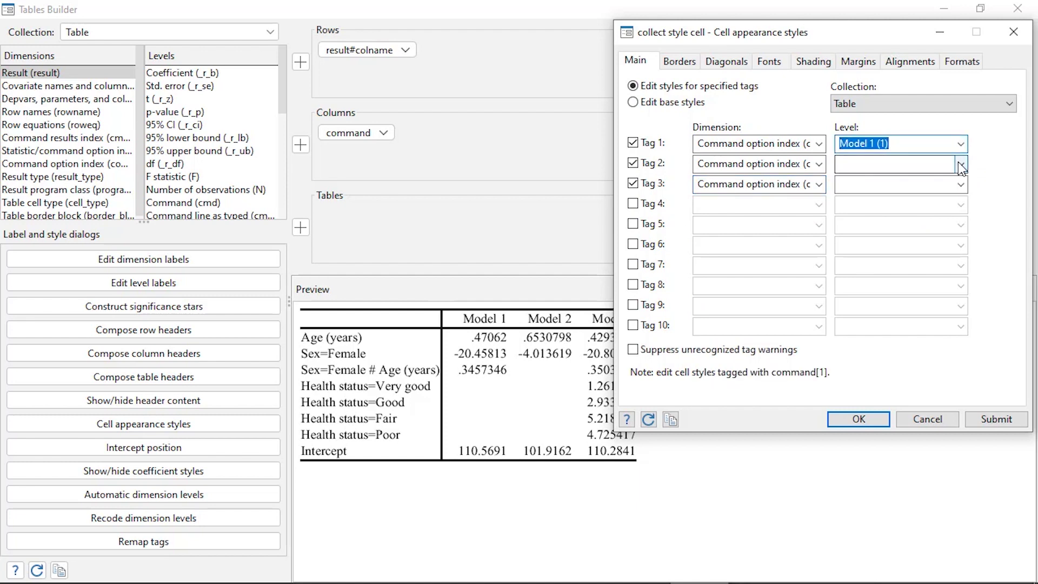
{"action": "left_click", "coordinate": [962, 165]}
{"action": "left_click", "coordinate": [954, 187]}
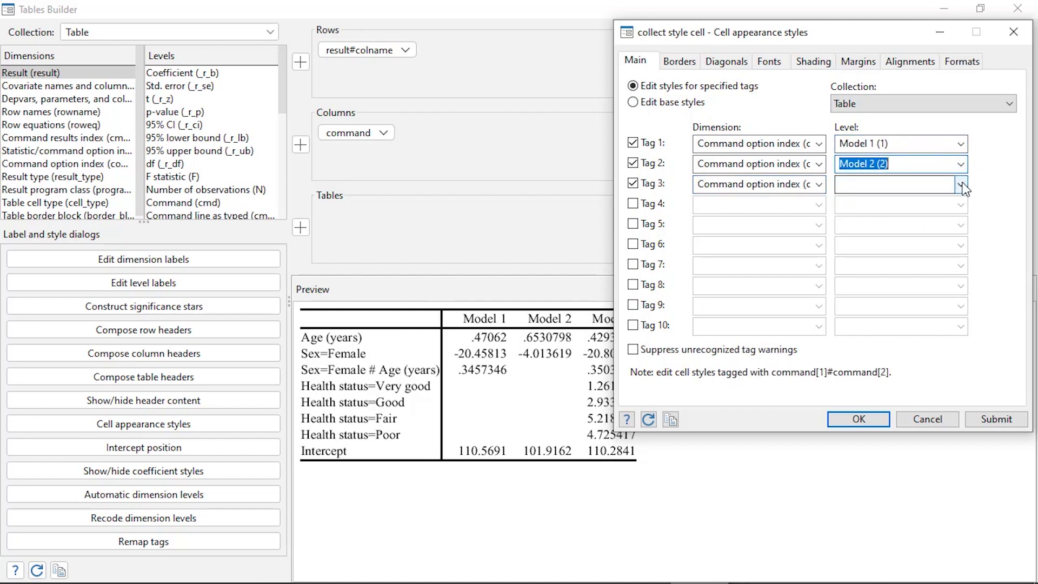
{"action": "left_click", "coordinate": [962, 185]}
{"action": "left_click", "coordinate": [946, 221]}
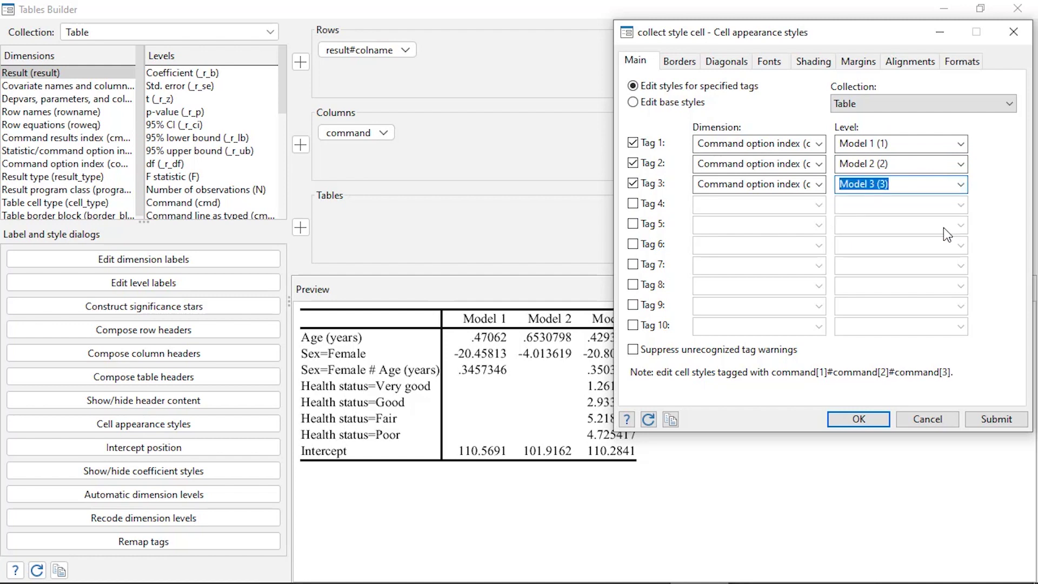
Format cell values as Fixed numeric with 3 digits after the decimal and submit
{"action": "left_click", "coordinate": [963, 62]}
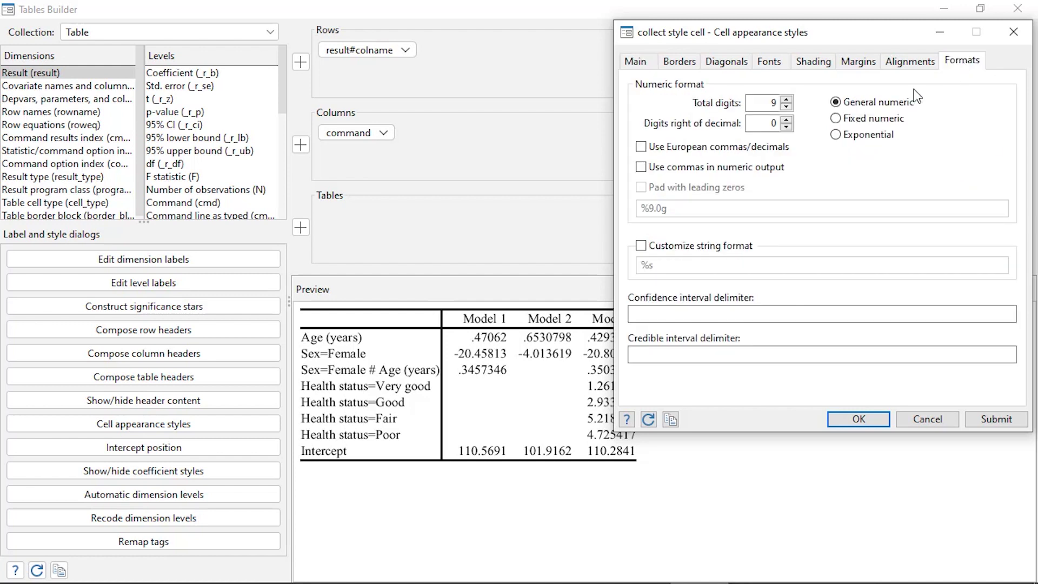
{"action": "left_click", "coordinate": [837, 120]}
{"action": "left_click", "coordinate": [787, 120]}
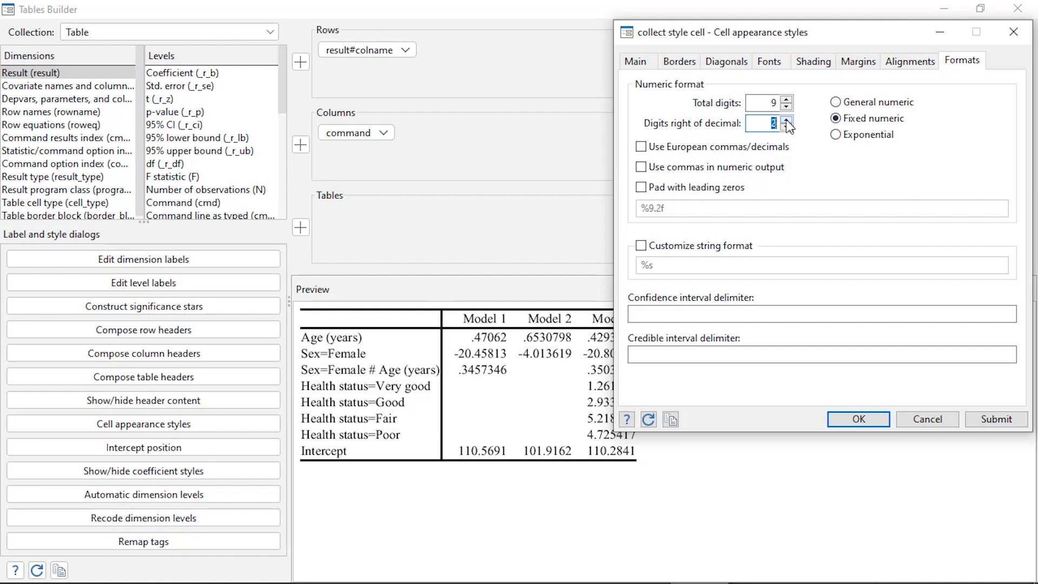
{"action": "left_click", "coordinate": [988, 420]}
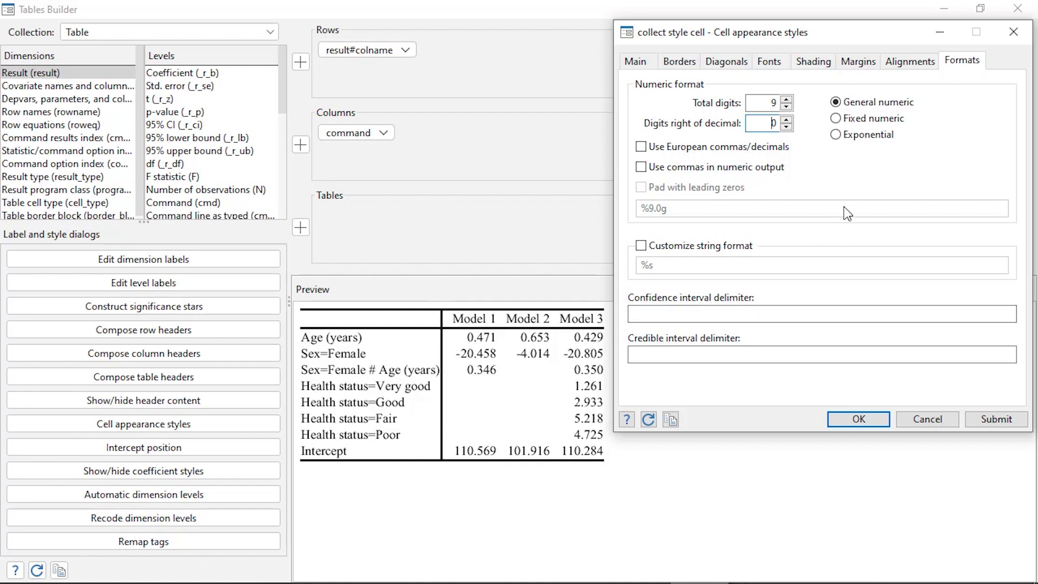
Set the cell right border pattern to nil, removing the divider before the Model 1–3 columns
{"action": "left_click", "coordinate": [851, 421]}
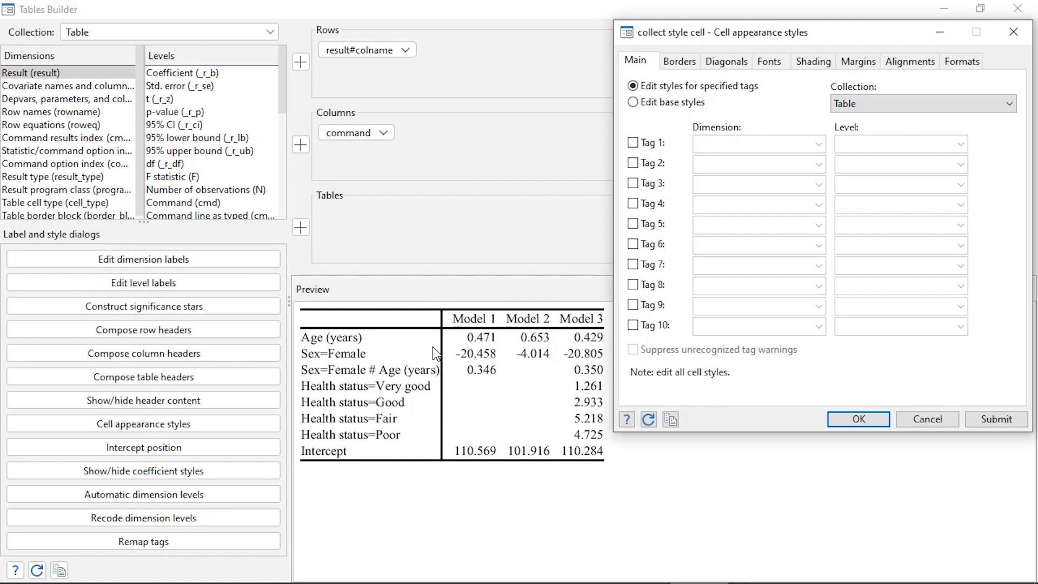
{"action": "left_click", "coordinate": [679, 61]}
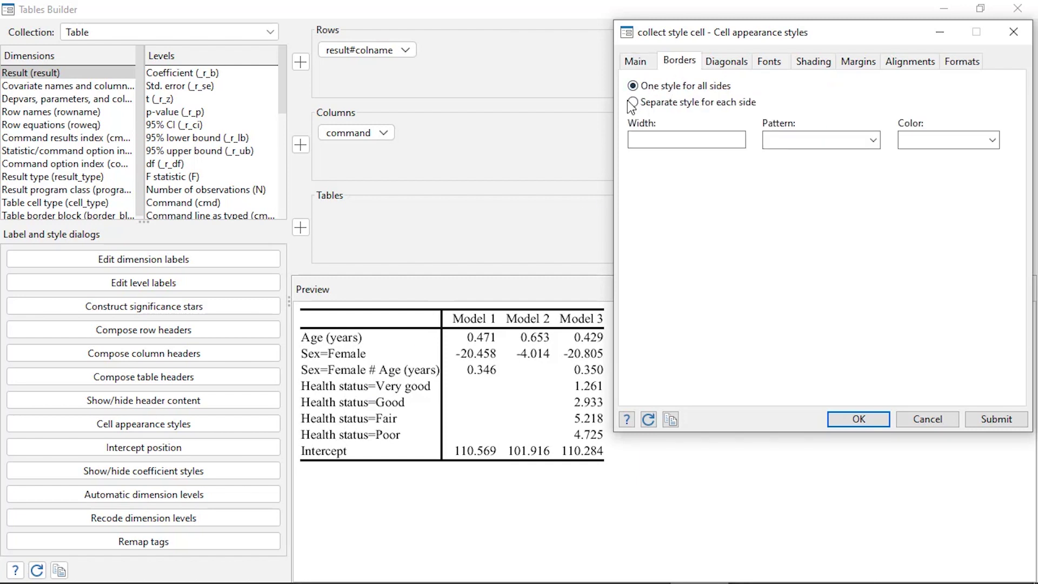
{"action": "left_click", "coordinate": [645, 104]}
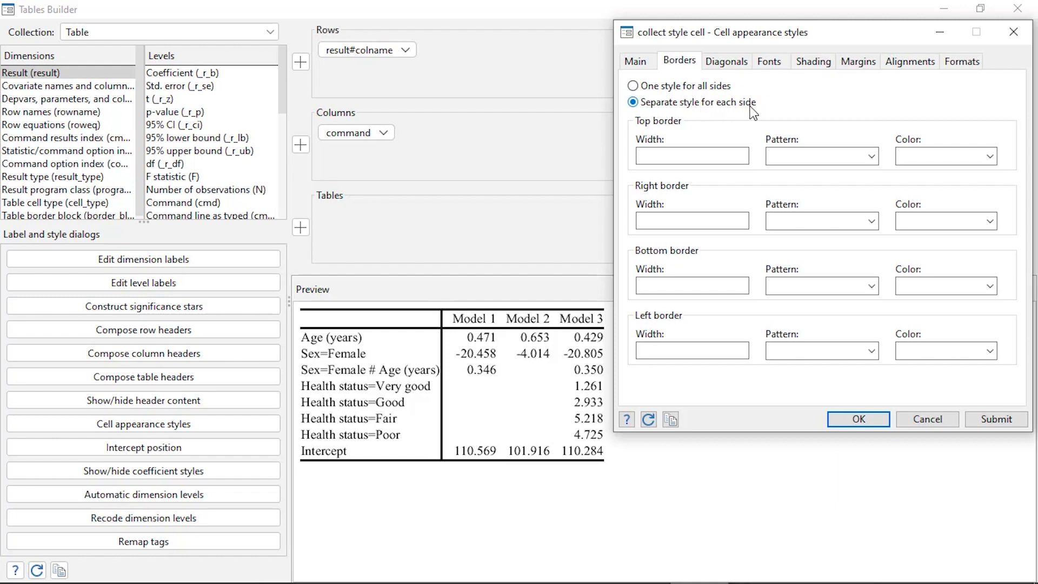
{"action": "left_click", "coordinate": [872, 222]}
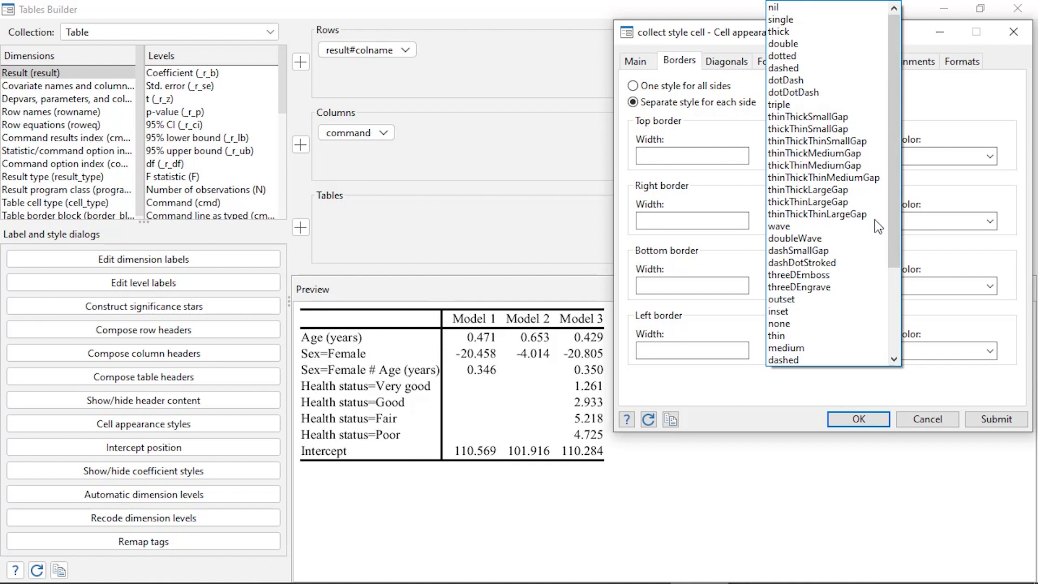
{"action": "left_click", "coordinate": [833, 7]}
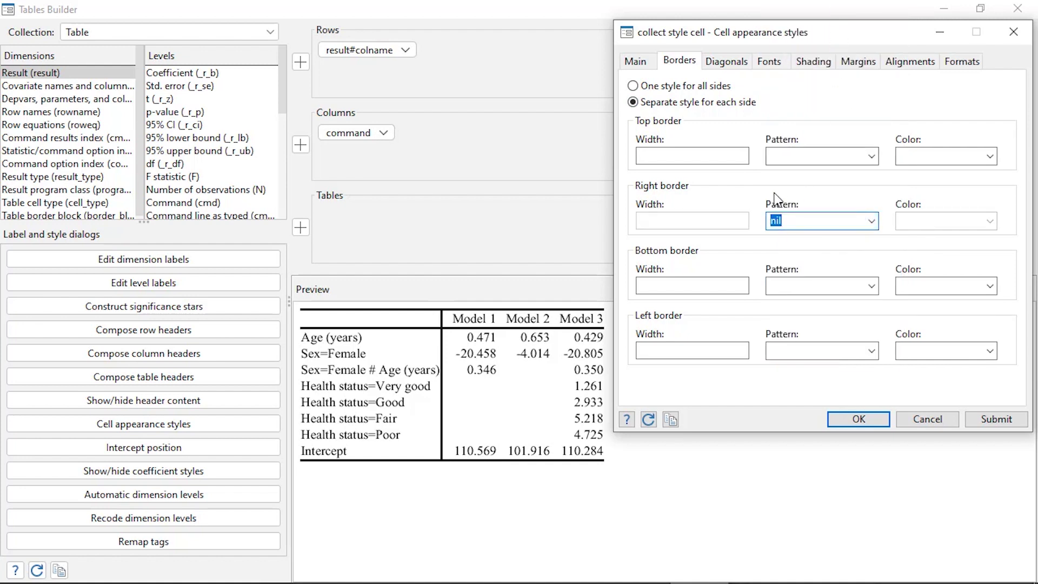
{"action": "left_click", "coordinate": [991, 422]}
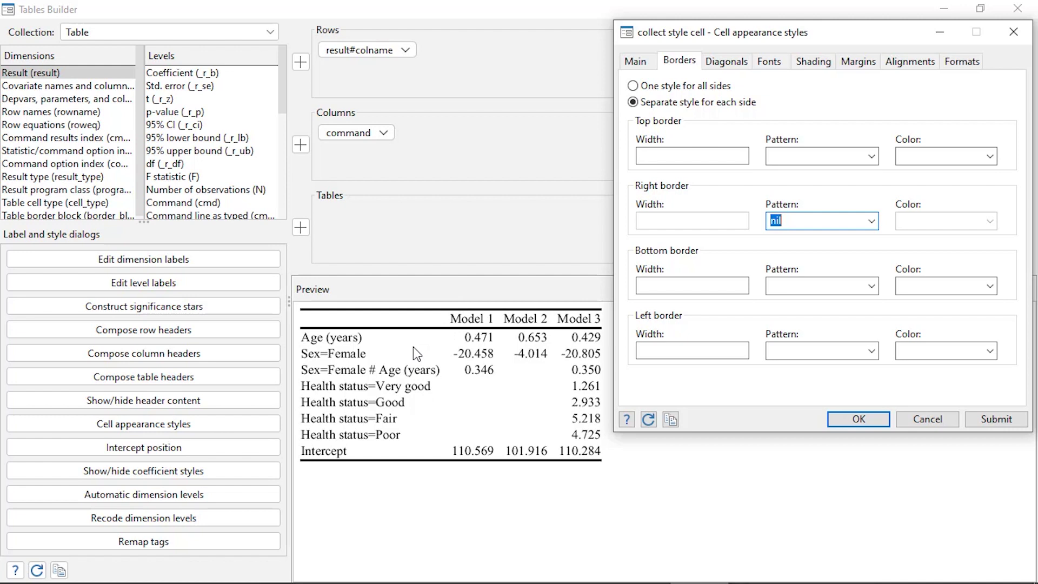
Set the cell font family to arial and apply it to the table
{"action": "left_click", "coordinate": [770, 61]}
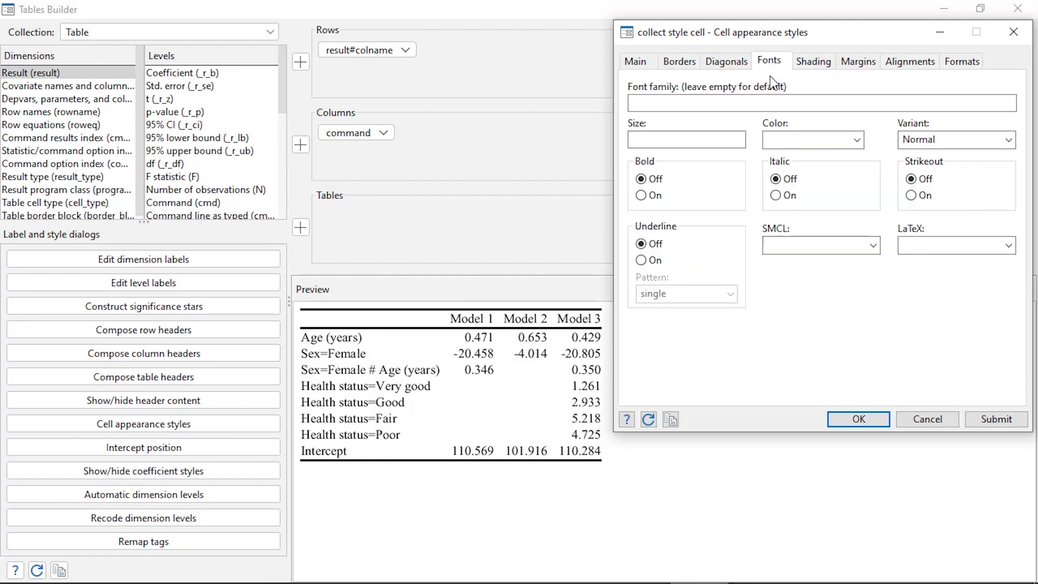
{"action": "left_click", "coordinate": [769, 104]}
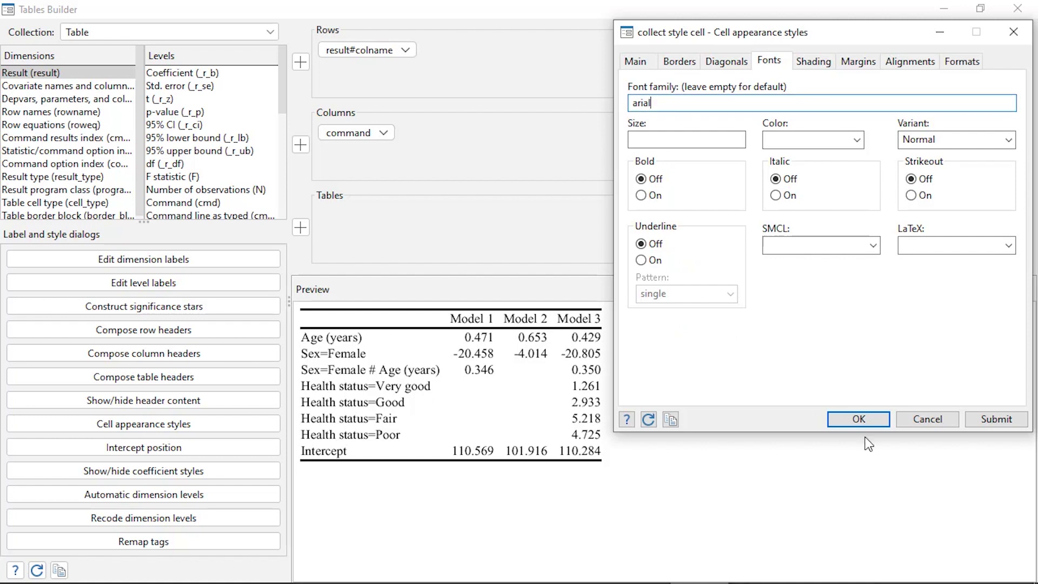
{"action": "left_click", "coordinate": [999, 420]}
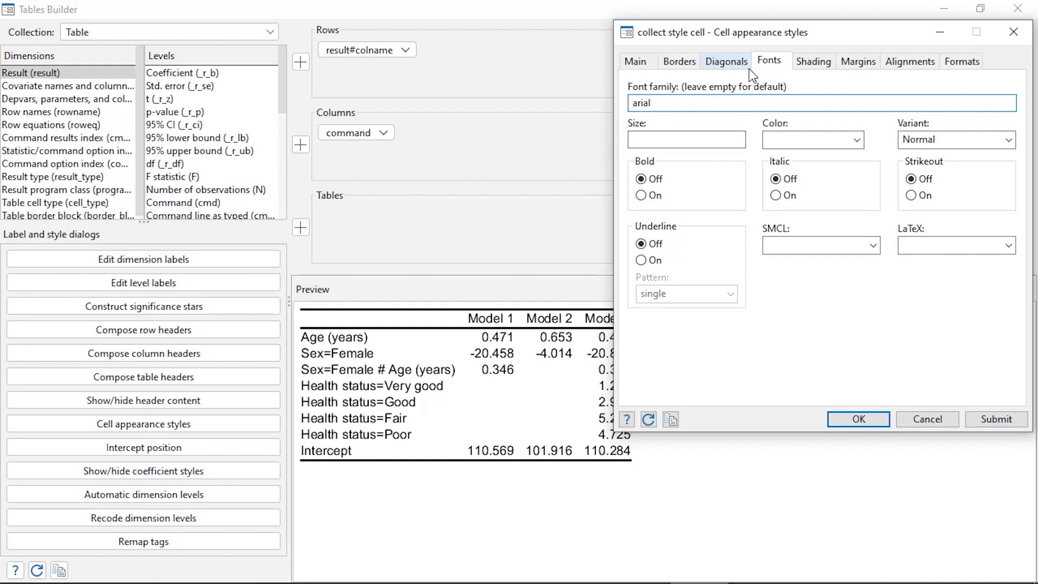
Apply separate cell margins: top and bottom 5, left and right 15
{"action": "left_click", "coordinate": [858, 64]}
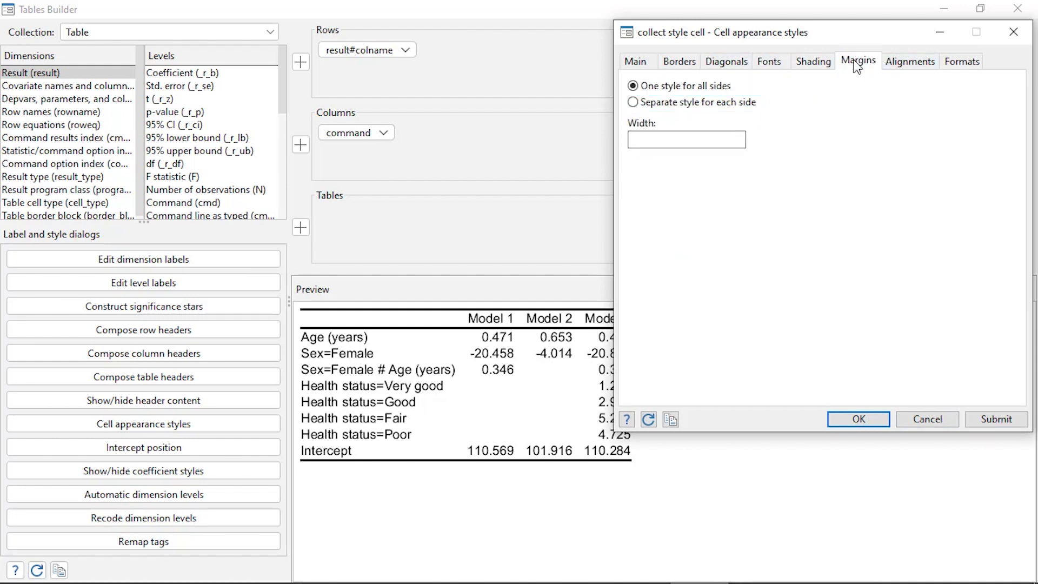
{"action": "left_click", "coordinate": [636, 104]}
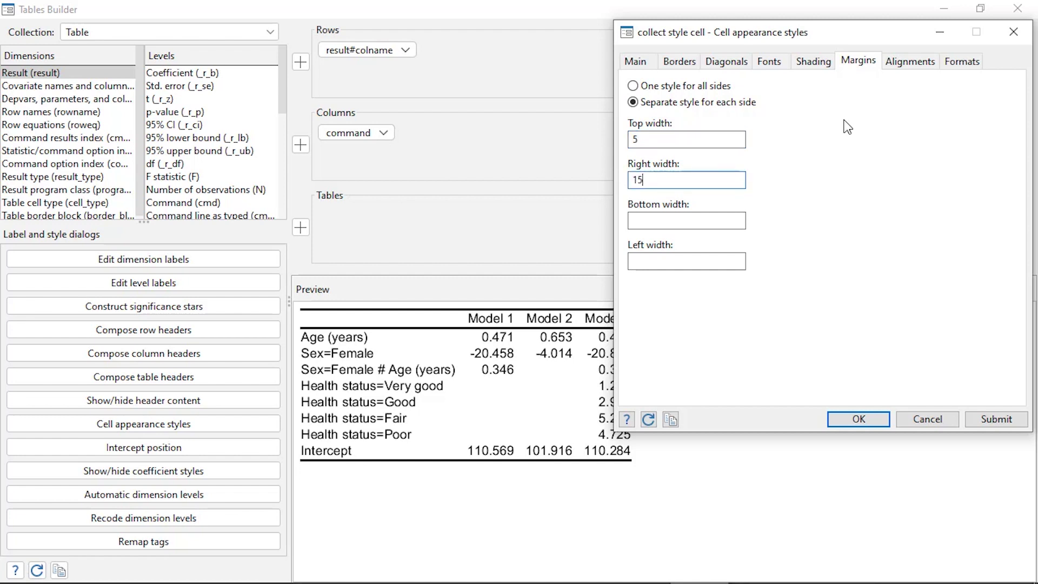
{"action": "key", "text": "Tab"}
{"action": "key", "text": "Tab"}
{"action": "type", "text": "15"}
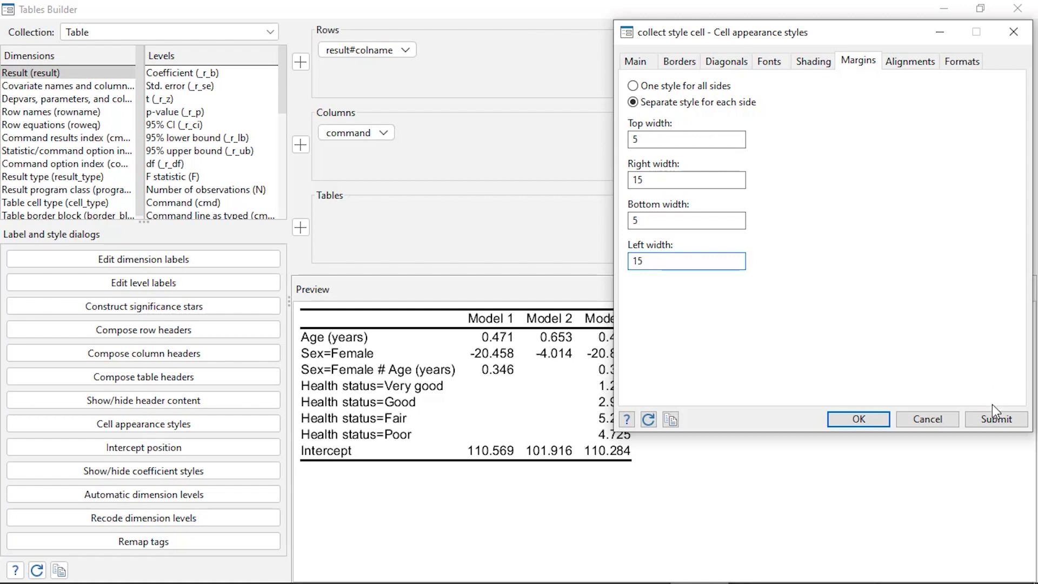
{"action": "left_click", "coordinate": [994, 420]}
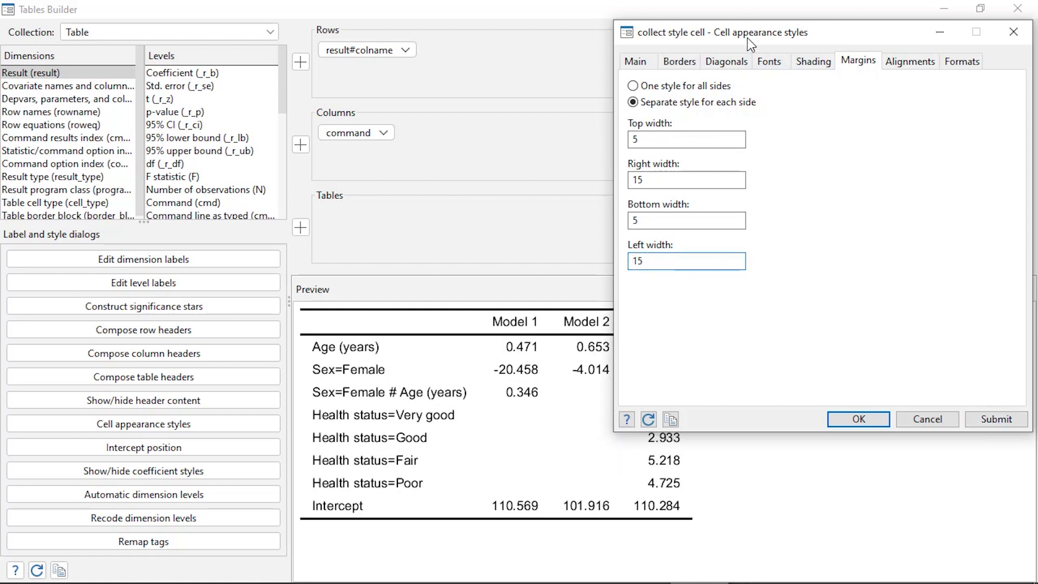
{"action": "left_click_drag", "start_coordinate": [747, 38], "coordinate": [876, 34]}
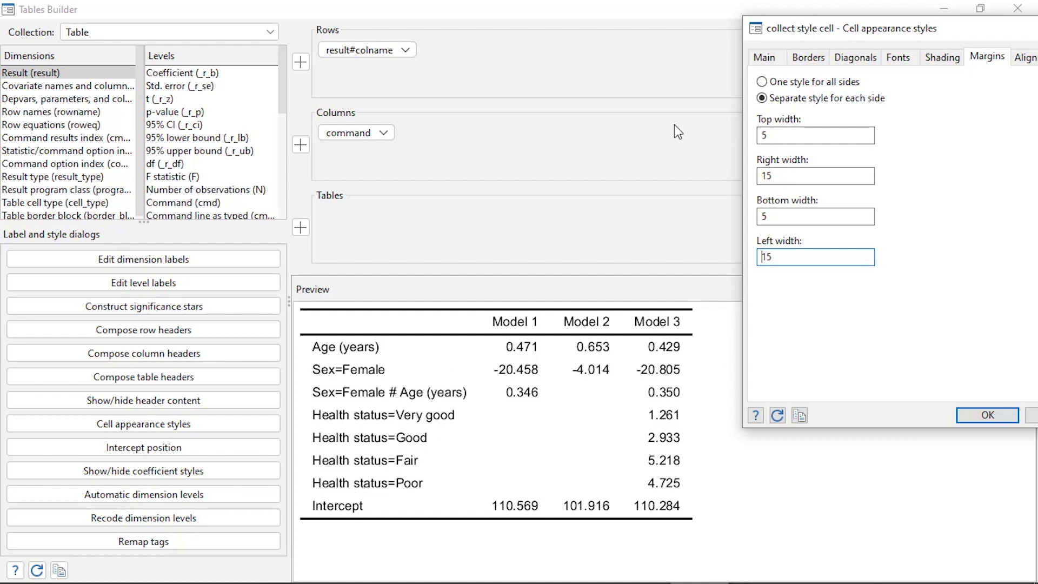
{"action": "left_click_drag", "start_coordinate": [821, 30], "coordinate": [687, 27]}
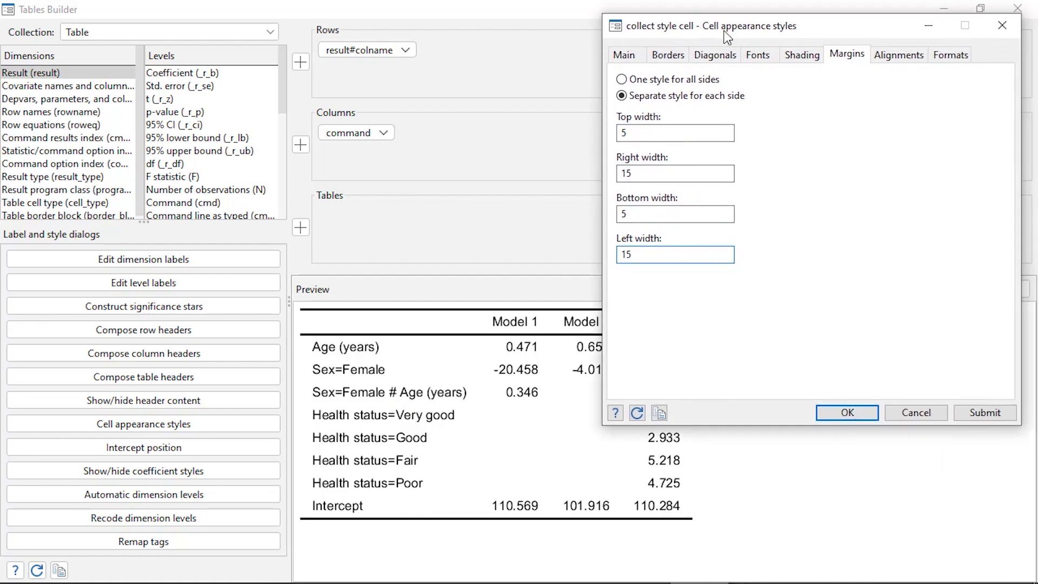
Confirm the styles and open table export with Office Open XML (*.docx) as the file type
{"action": "left_click", "coordinate": [839, 413]}
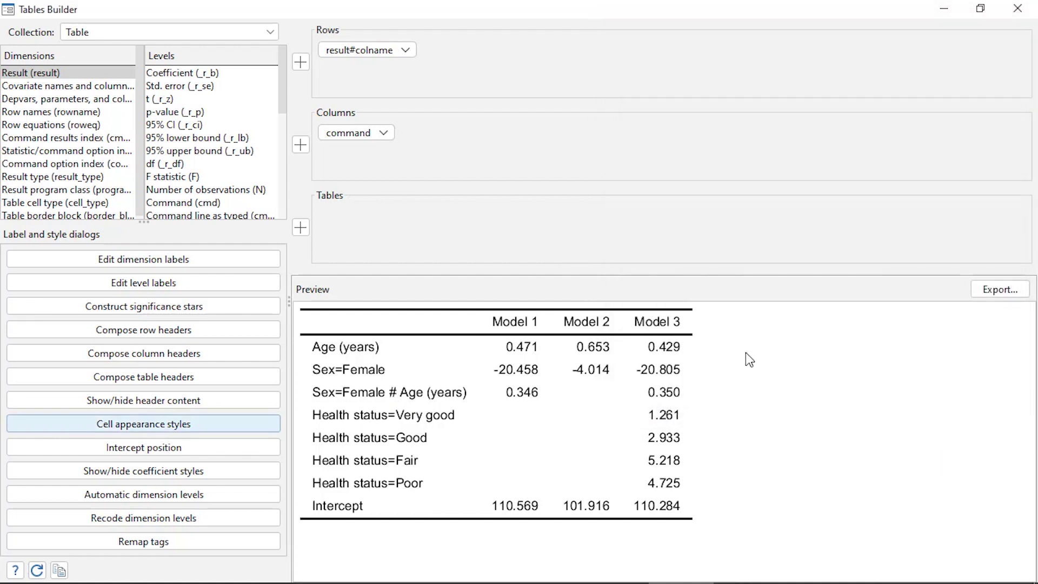
{"action": "left_click", "coordinate": [982, 298]}
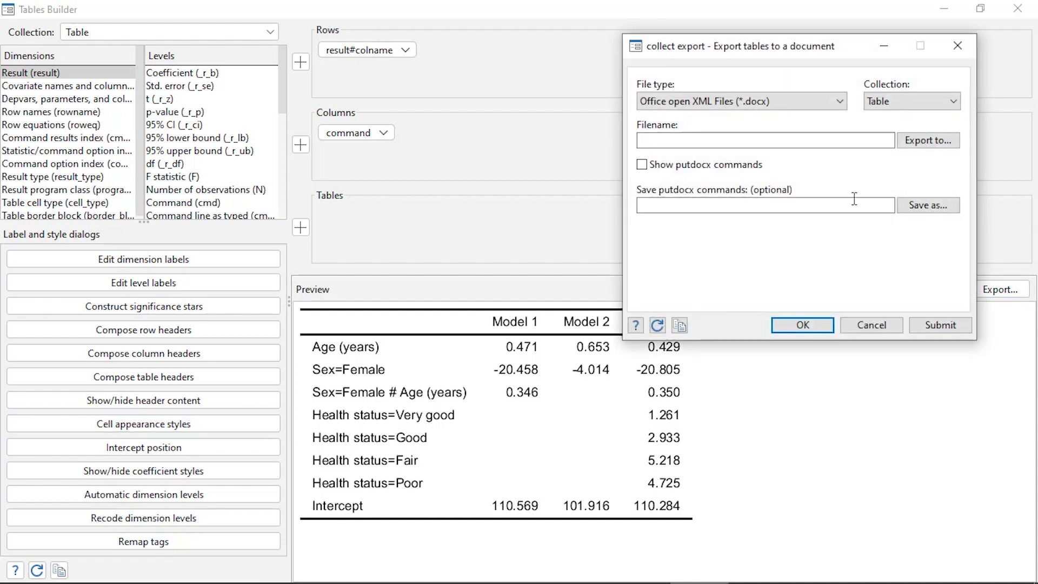
{"action": "left_click", "coordinate": [840, 102]}
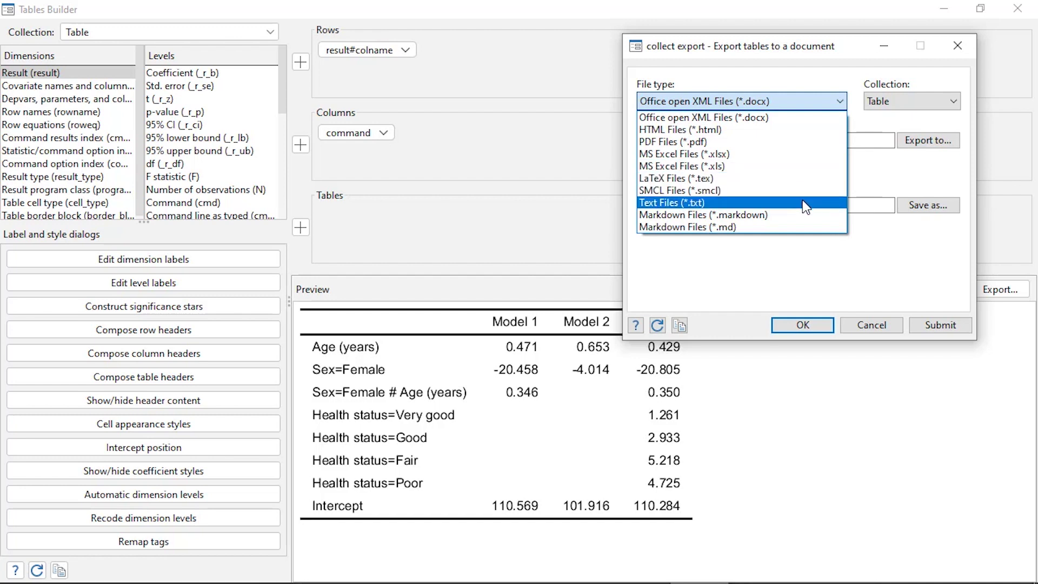
{"action": "left_click", "coordinate": [802, 265]}
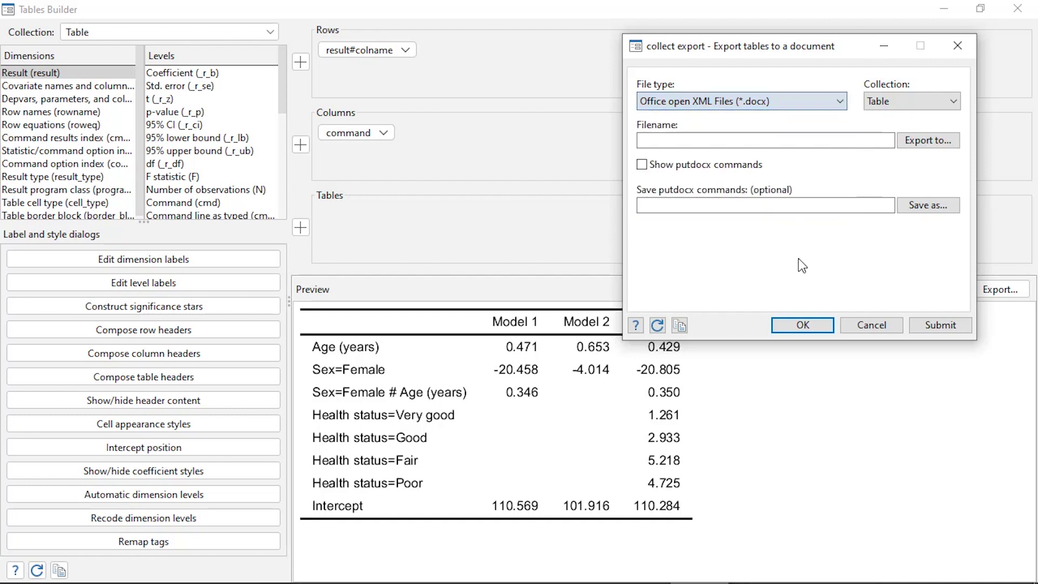